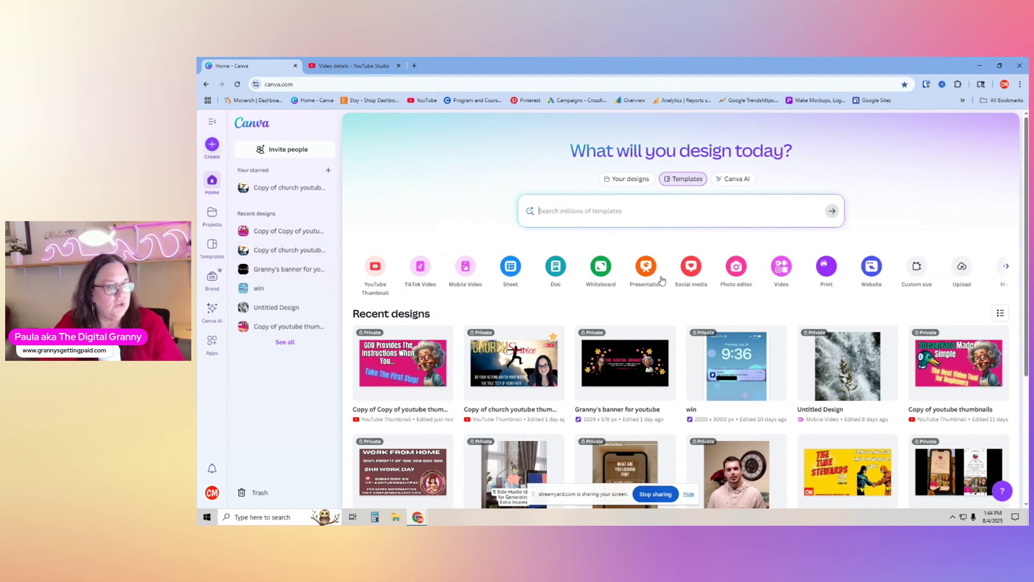
Create a blank YouTube thumbnail design and browse the suggested thumbnail templates
left_click(381, 270)
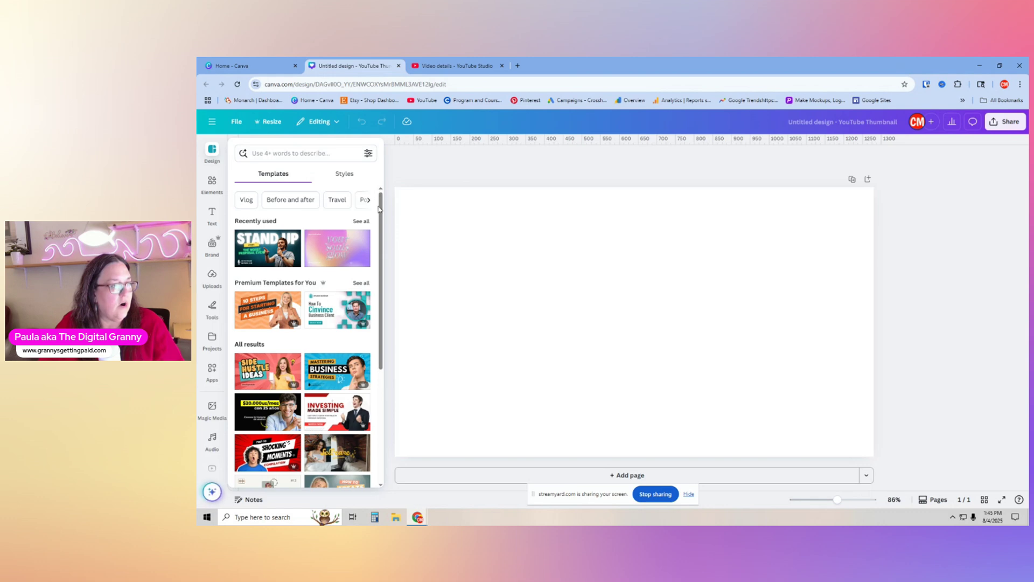
left_click_drag(380, 208, 377, 267)
scroll(369, 377, "down", 10)
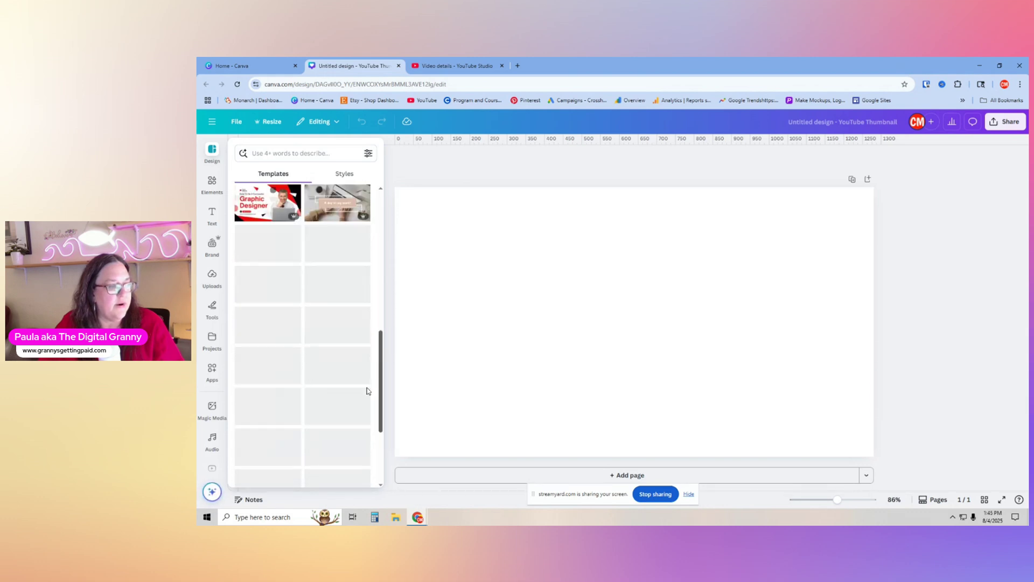
scroll(368, 391, "down", 3)
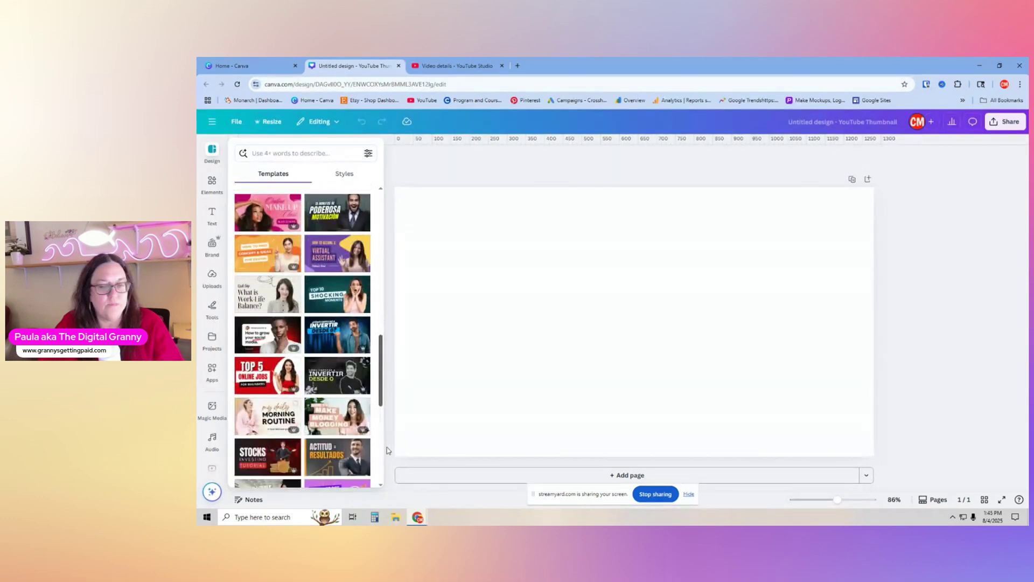
scroll(372, 431, "down", 4)
scroll(302, 350, "down", 3)
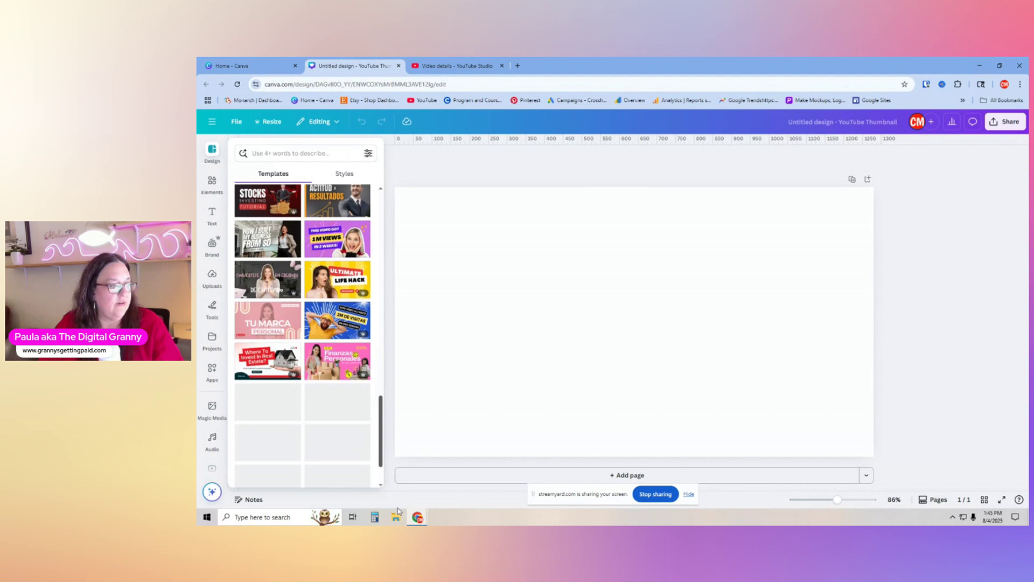
scroll(302, 350, "down", 3)
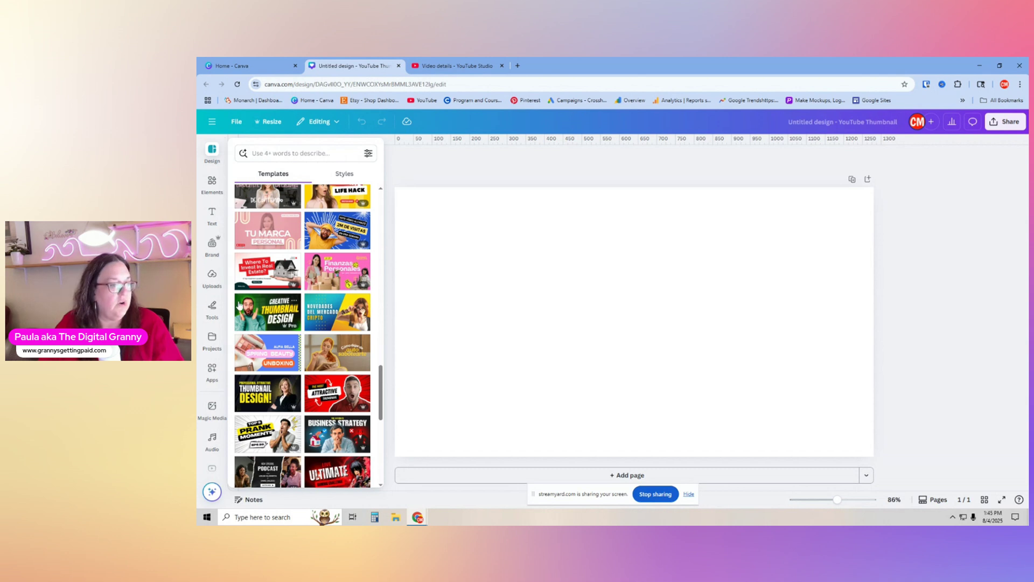
left_click_drag(382, 401, 417, 192)
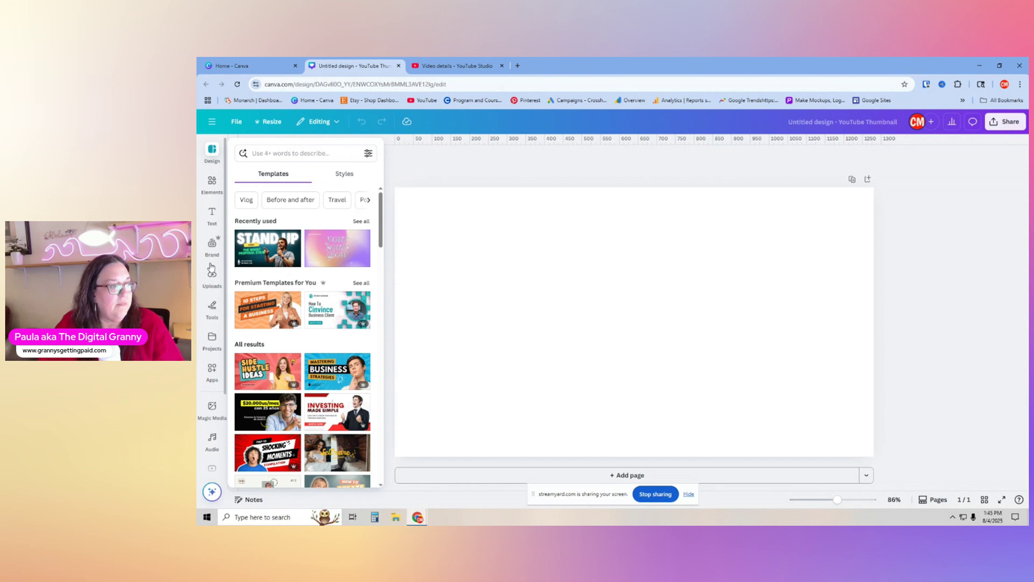
Return to the home page, open the recent design "Copy of Copy of youtube thumbnails" and close the spare home tab
left_click(212, 122)
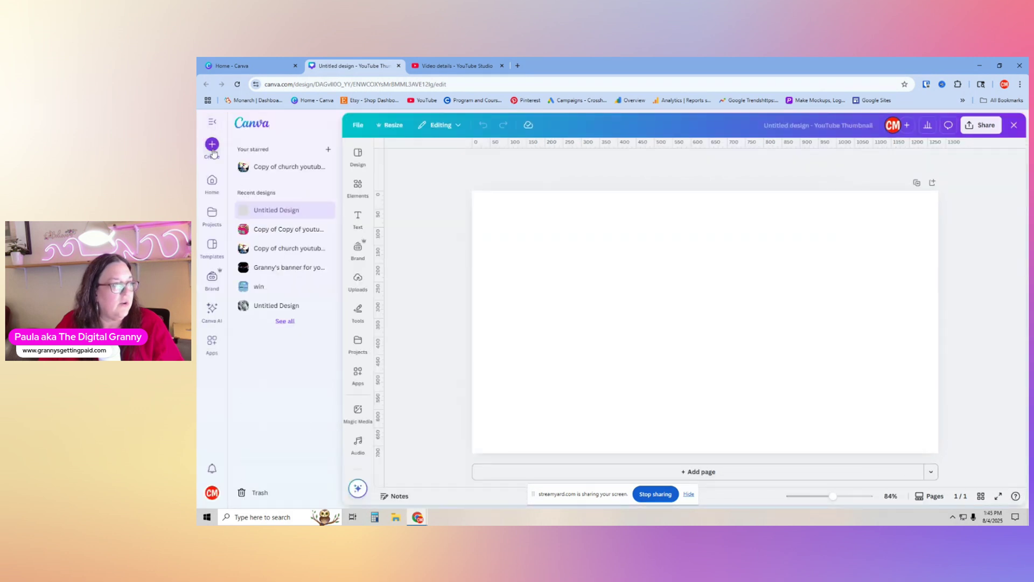
left_click(212, 183)
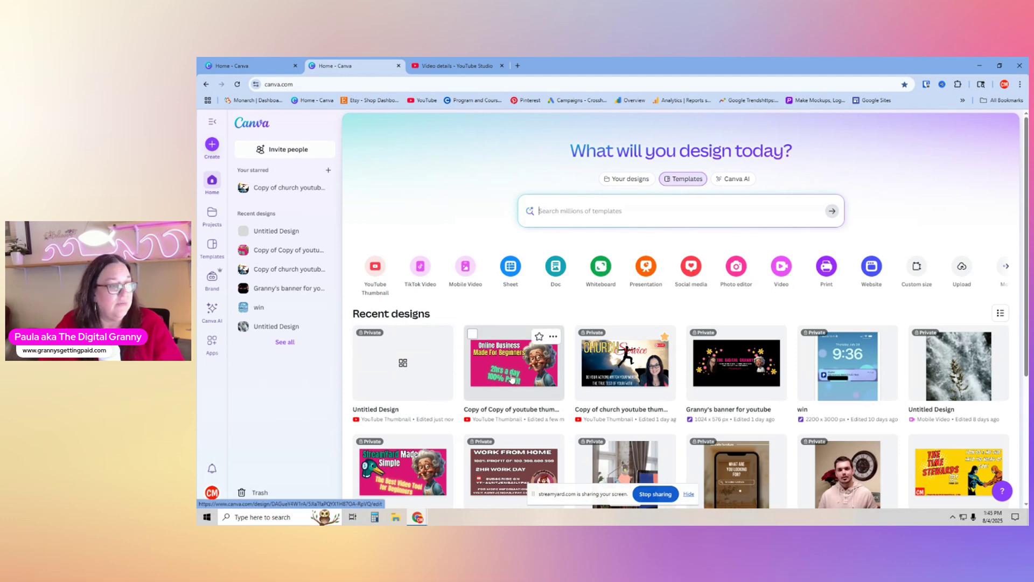
left_click(513, 378)
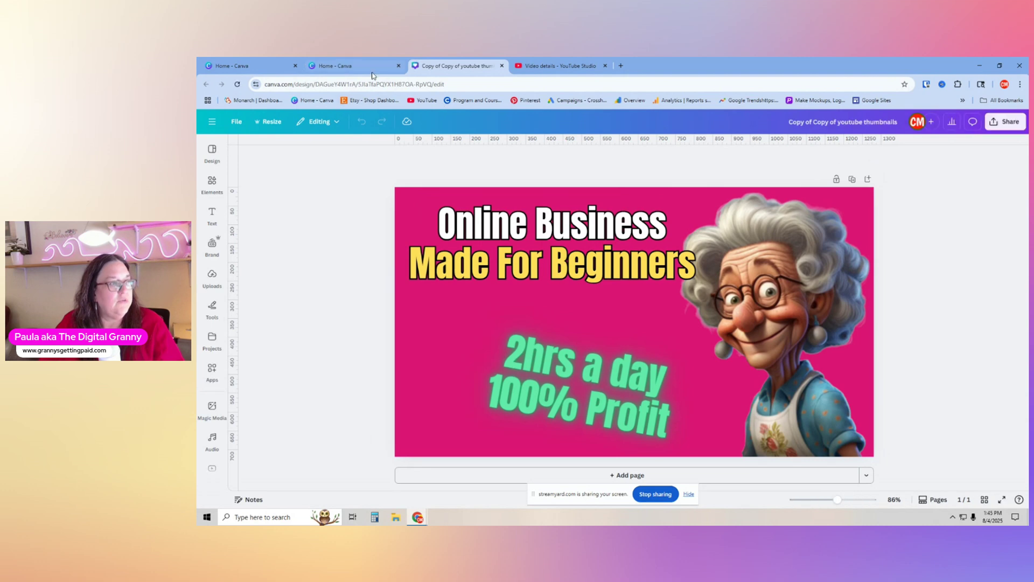
left_click(392, 67)
left_click(399, 67)
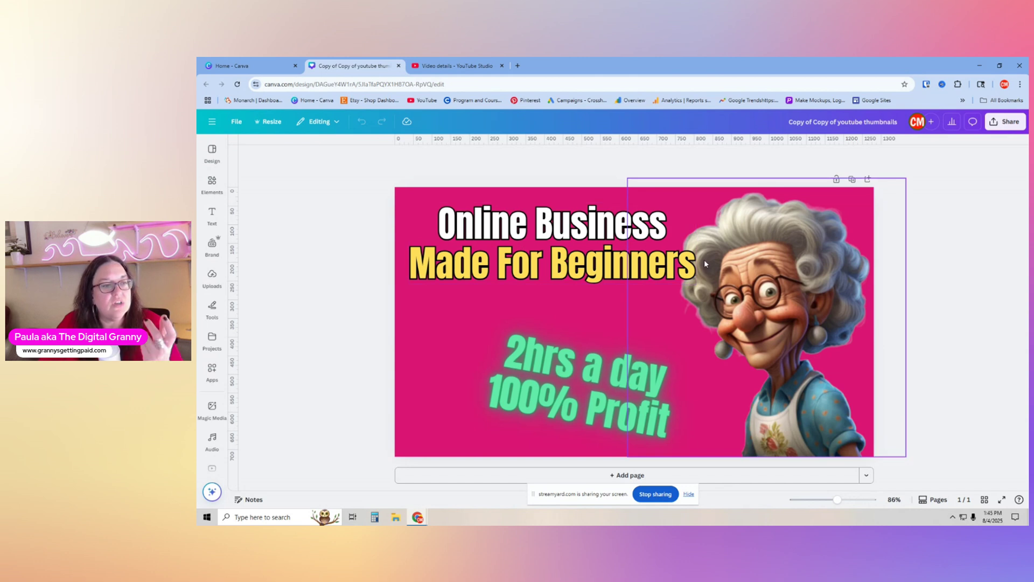
left_click(794, 306)
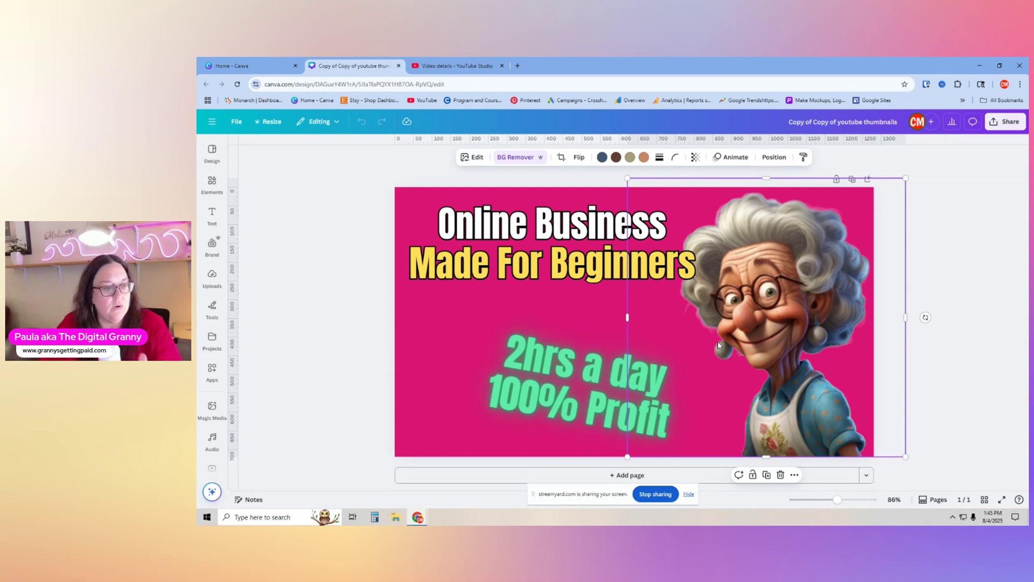
left_click(781, 475)
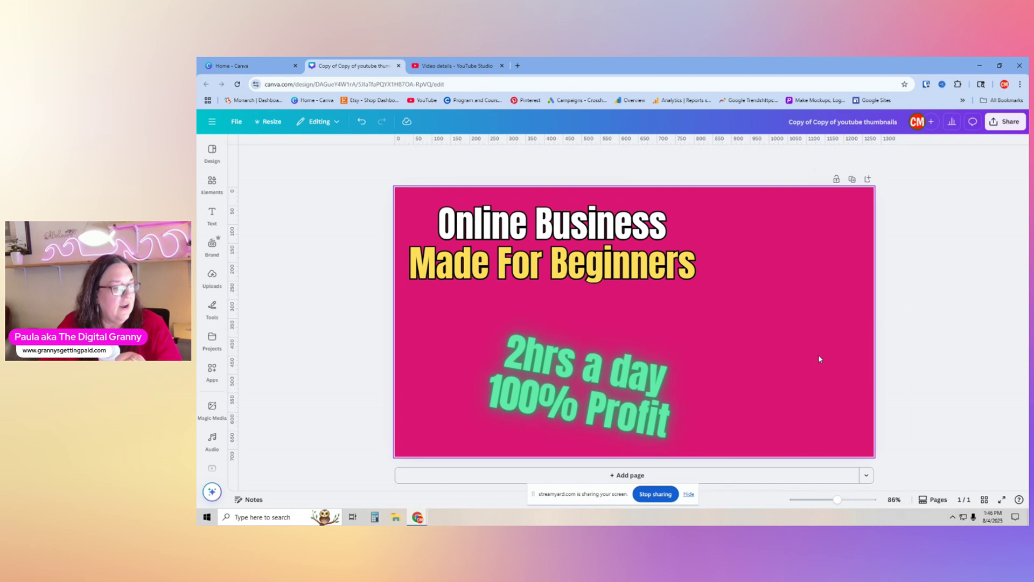
left_click(370, 125)
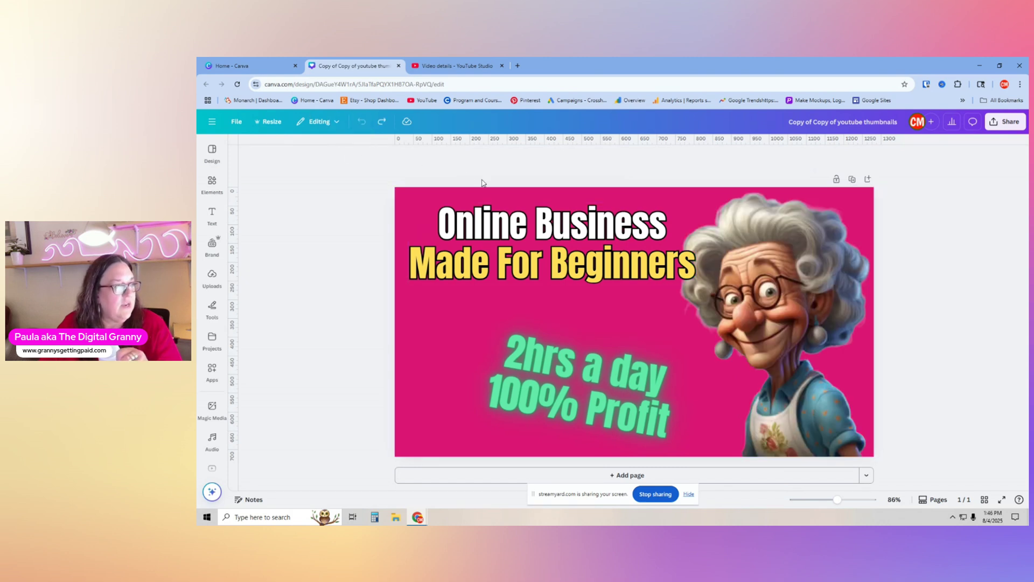
Add the uploaded picture of the granny in the white sweater and place it in the thumbnail's lower-left area
left_click(212, 278)
left_click(310, 262)
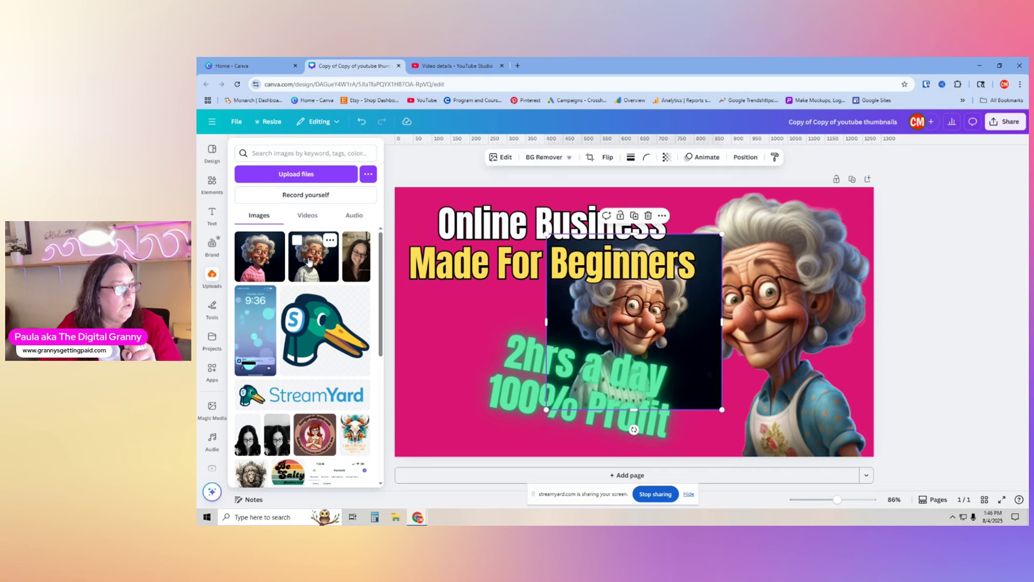
left_click_drag(662, 341, 513, 381)
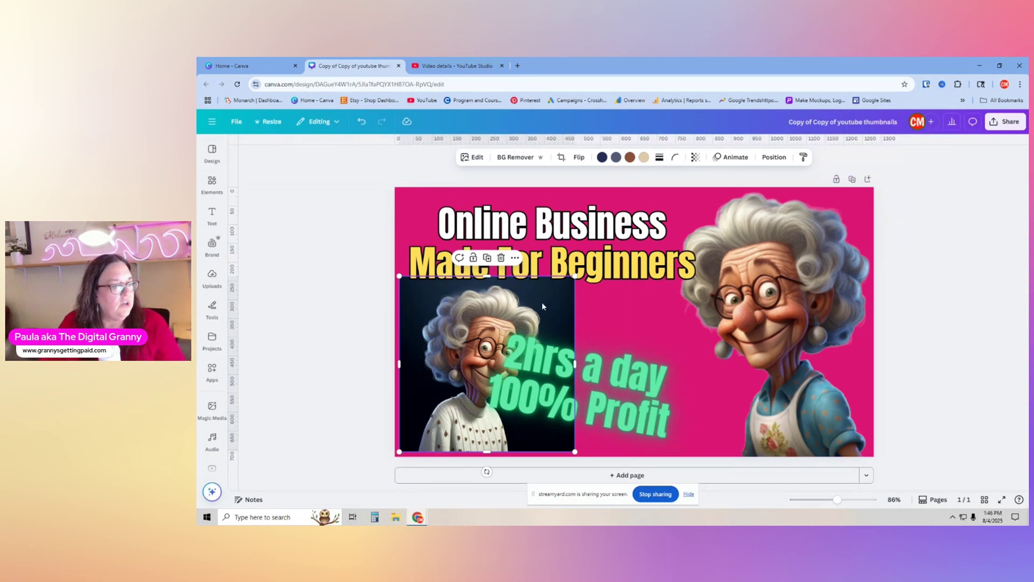
mouse_move(435, 306)
left_mouse_down()
mouse_move(447, 292)
mouse_move(445, 305)
left_mouse_up()
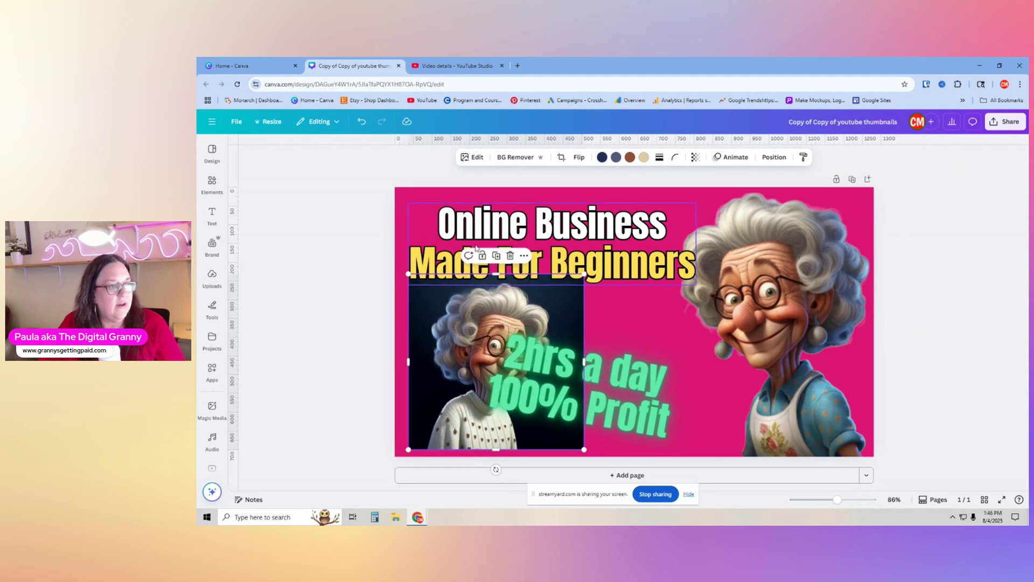
Remove the background of the white-sweater granny image and flip it horizontally
left_click(512, 157)
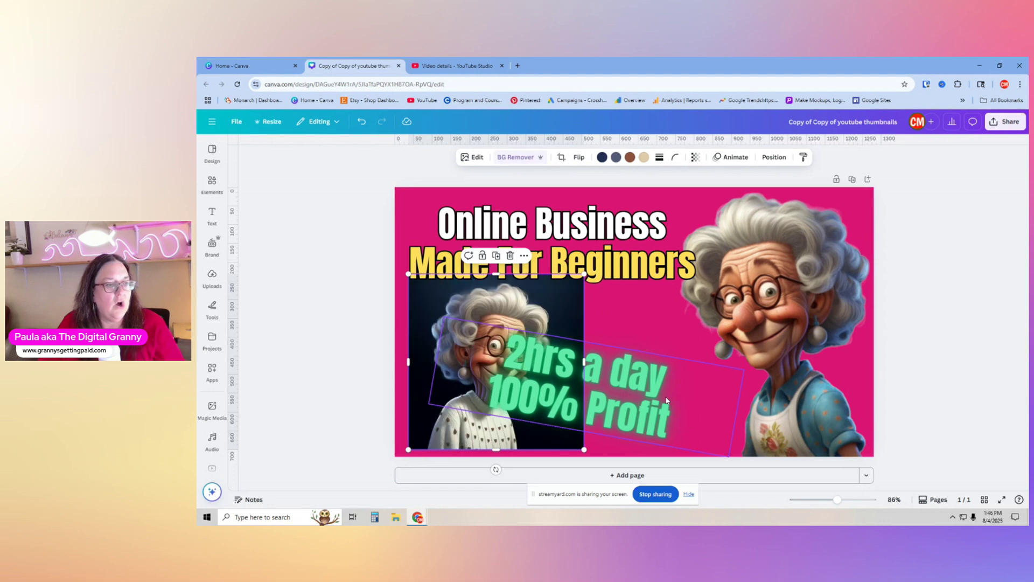
left_click_drag(564, 321, 531, 304)
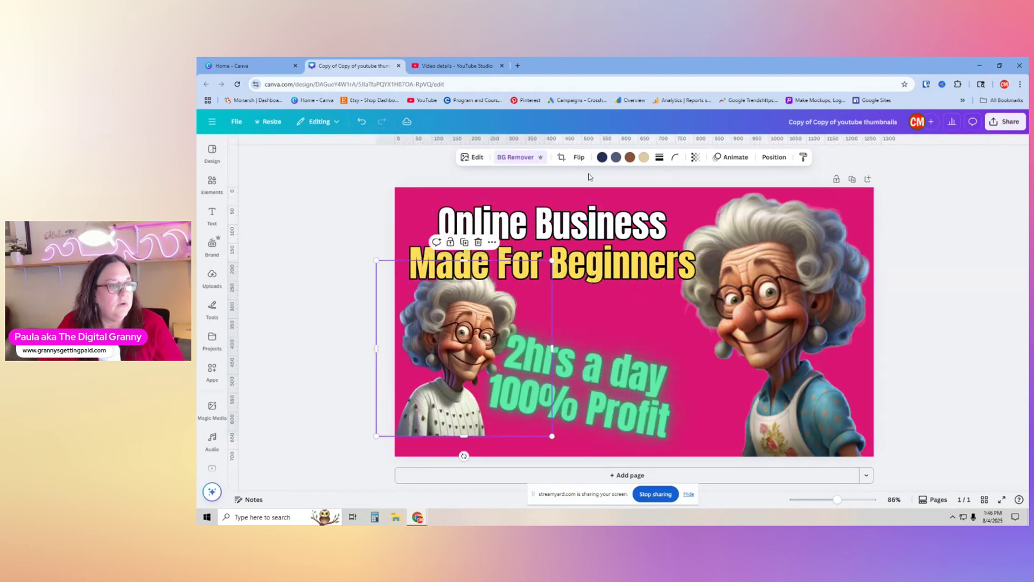
left_click(578, 156)
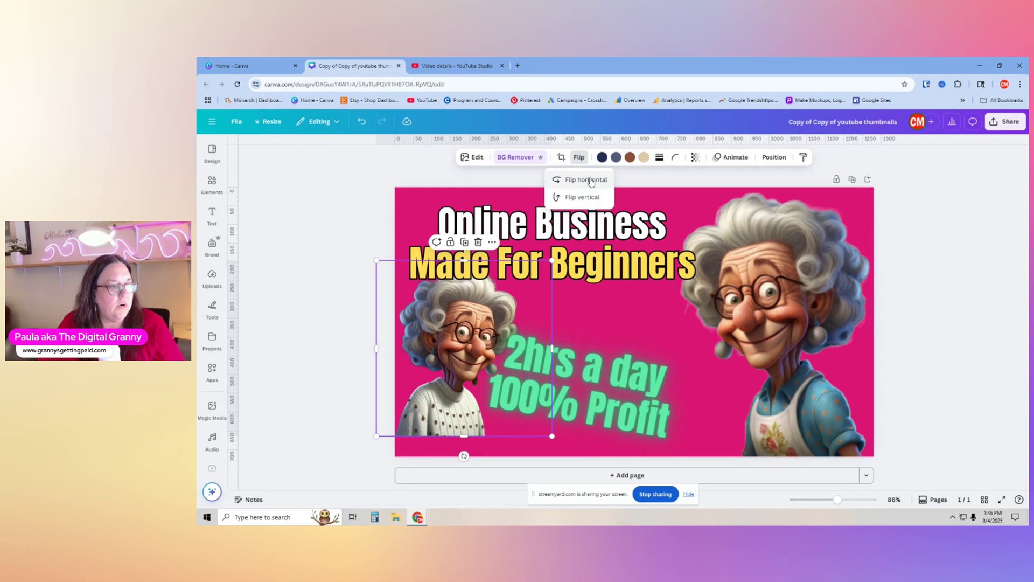
left_click(591, 181)
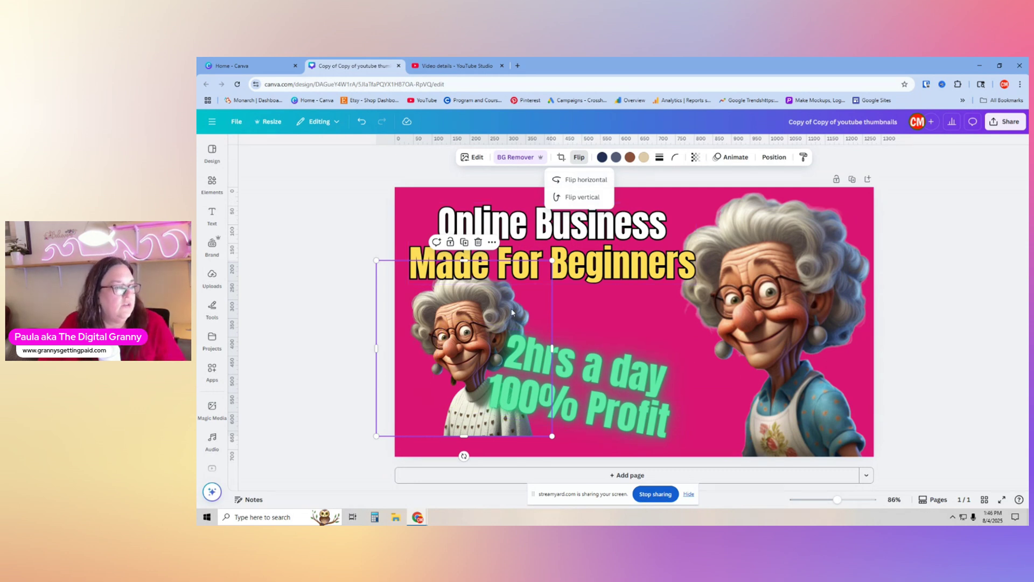
Enlarge the white-sweater granny to about 744 px square and move it over the existing apron granny on the thumbnail's right side
left_click_drag(552, 262, 617, 195)
left_click_drag(543, 315, 814, 337)
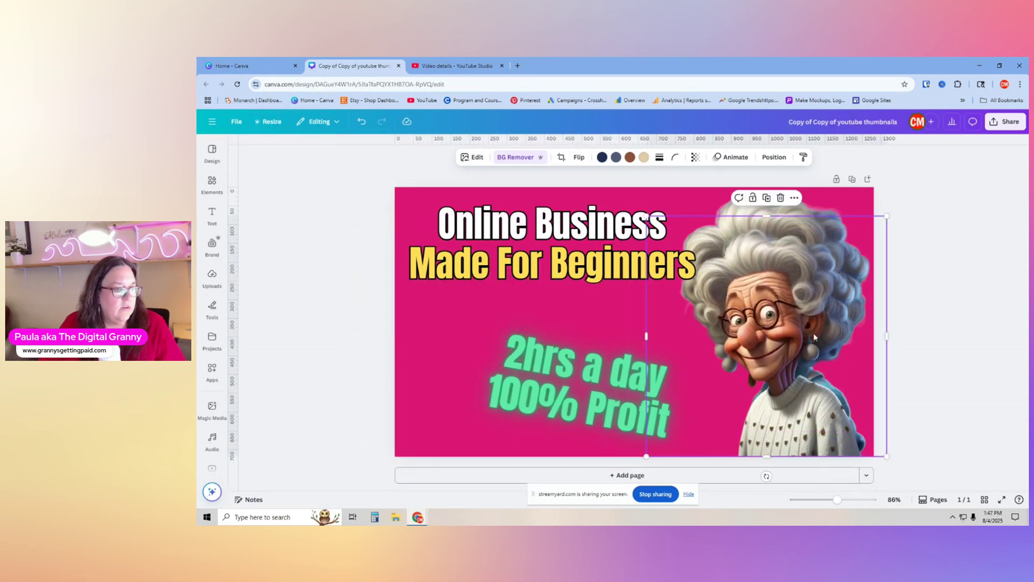
left_click_drag(887, 215, 936, 190)
mouse_move(807, 289)
left_mouse_down()
mouse_move(782, 287)
mouse_move(836, 291)
mouse_move(760, 301)
mouse_move(789, 291)
left_mouse_up()
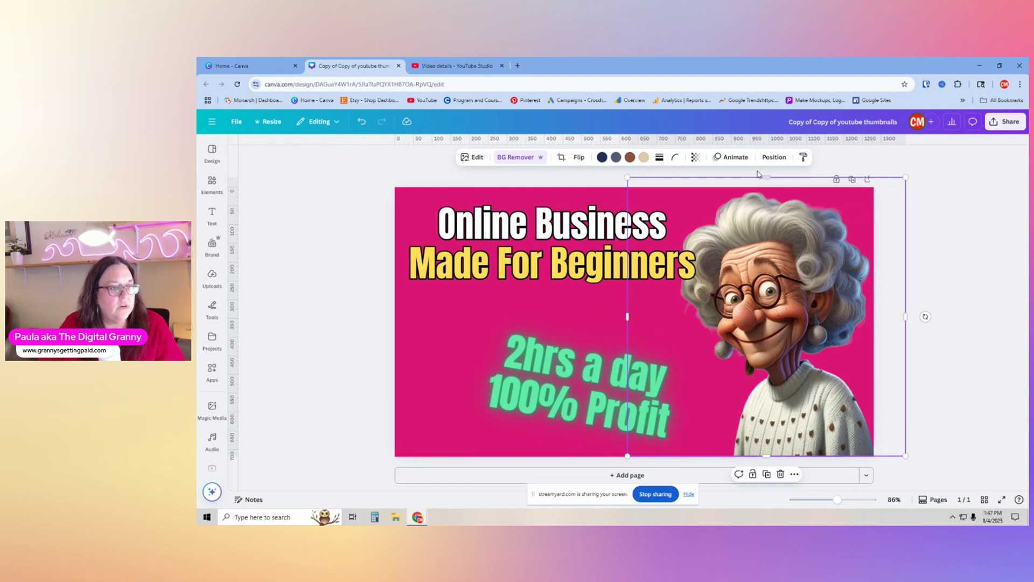
Send the white-sweater granny image to the back and undo its accidental deletion
left_click(775, 157)
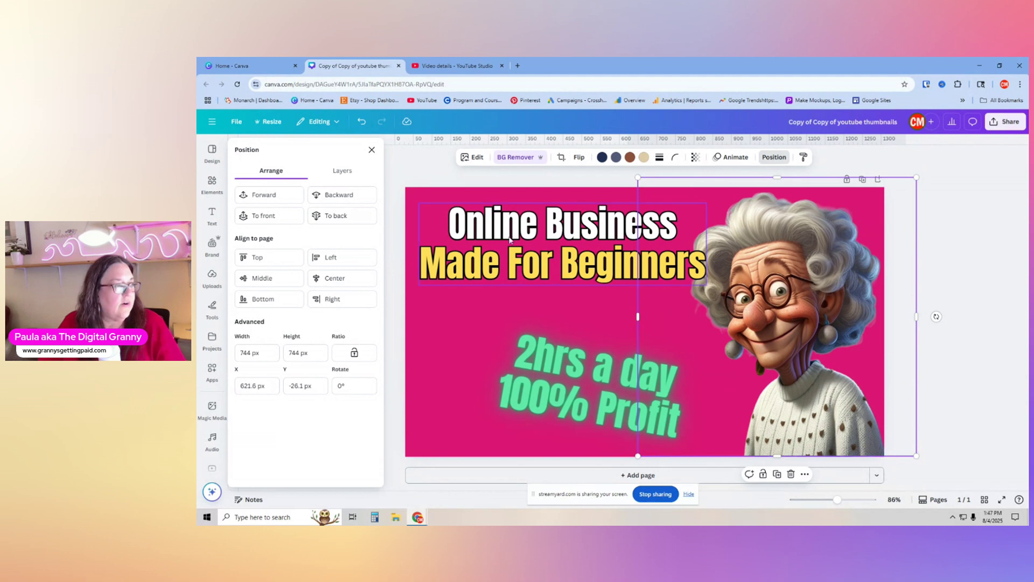
left_click(350, 215)
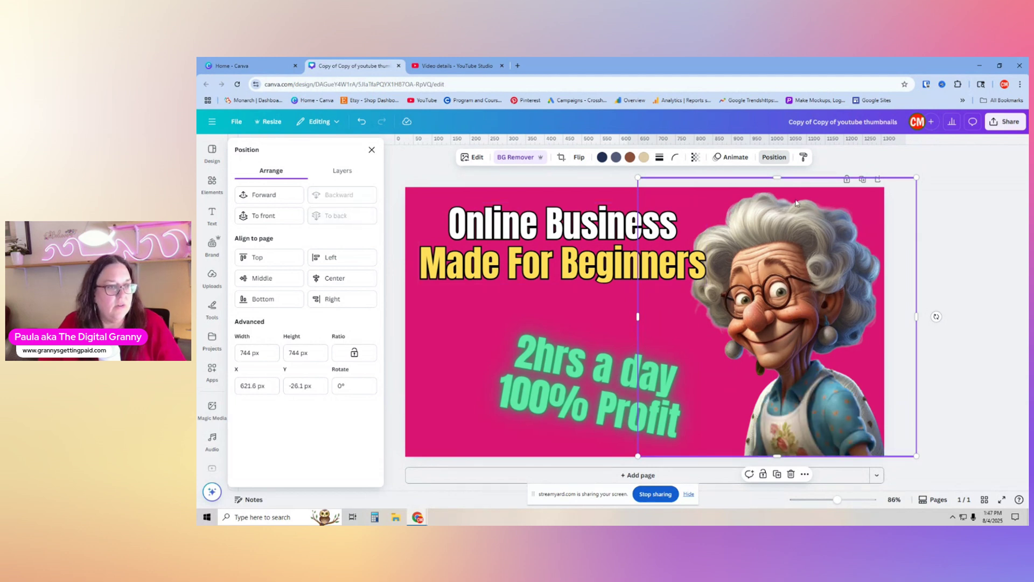
left_click(791, 474)
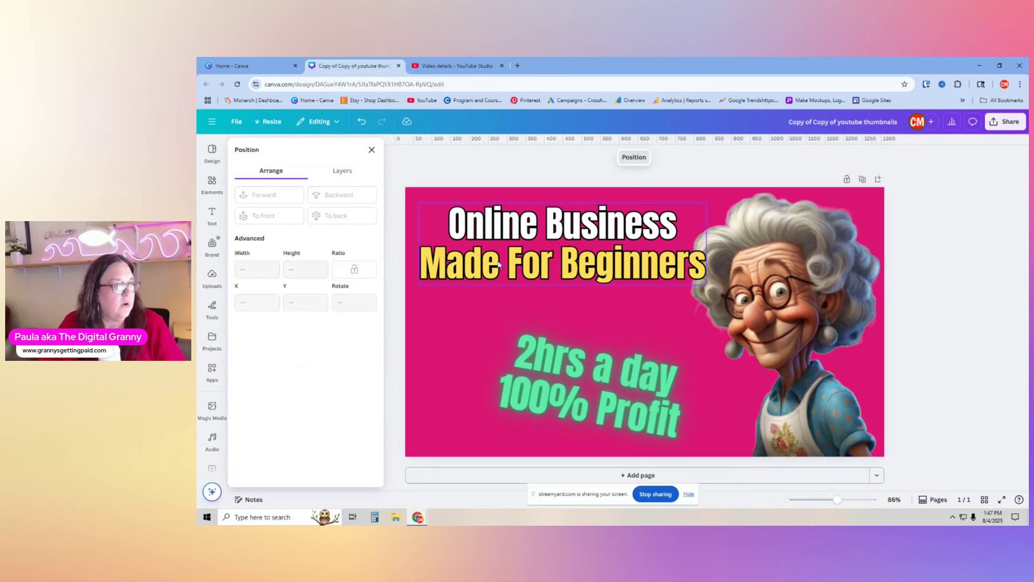
left_click(362, 124)
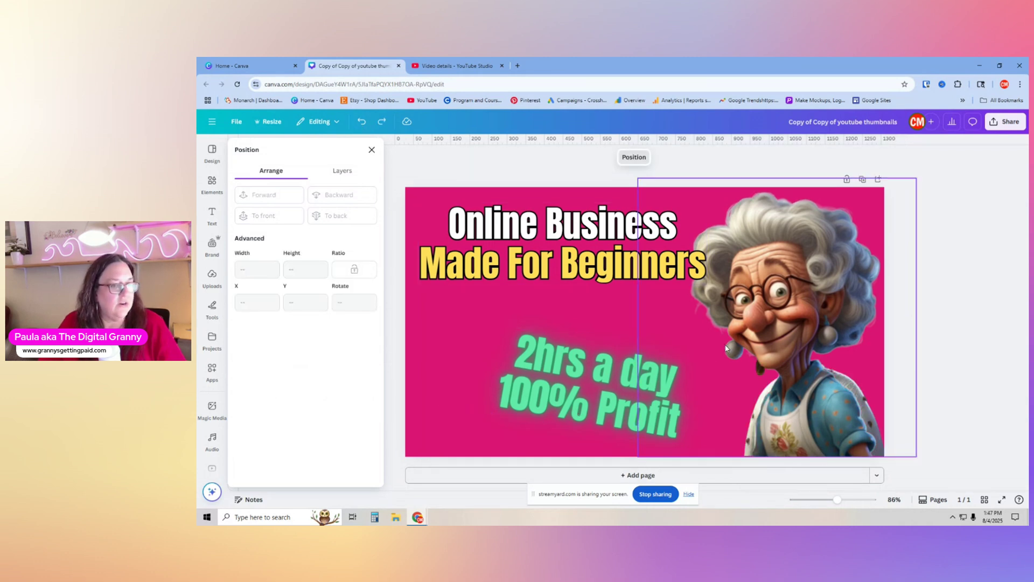
Bring the old apron granny image to the front of the stack and delete it
left_click(805, 336)
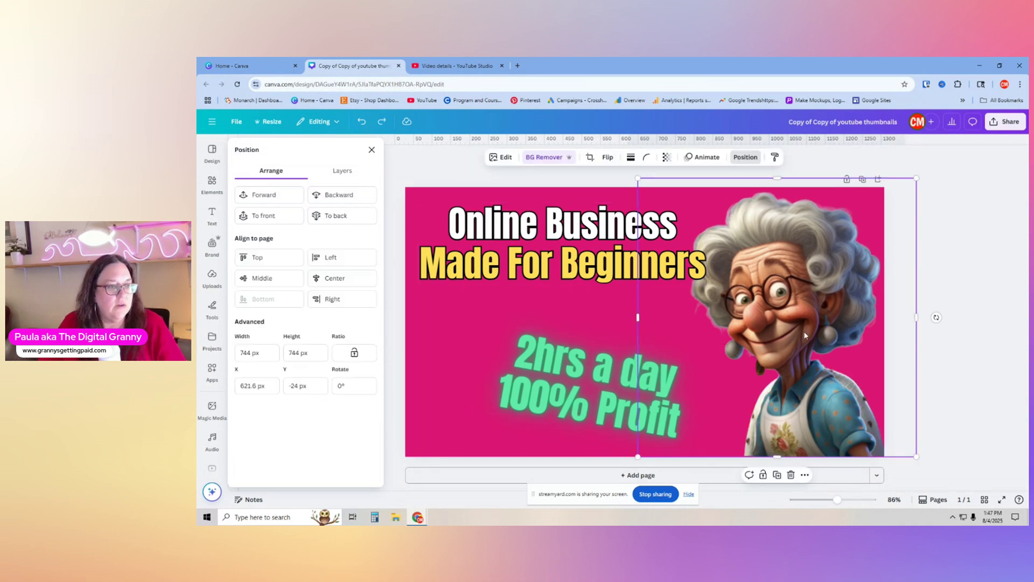
left_click(339, 219)
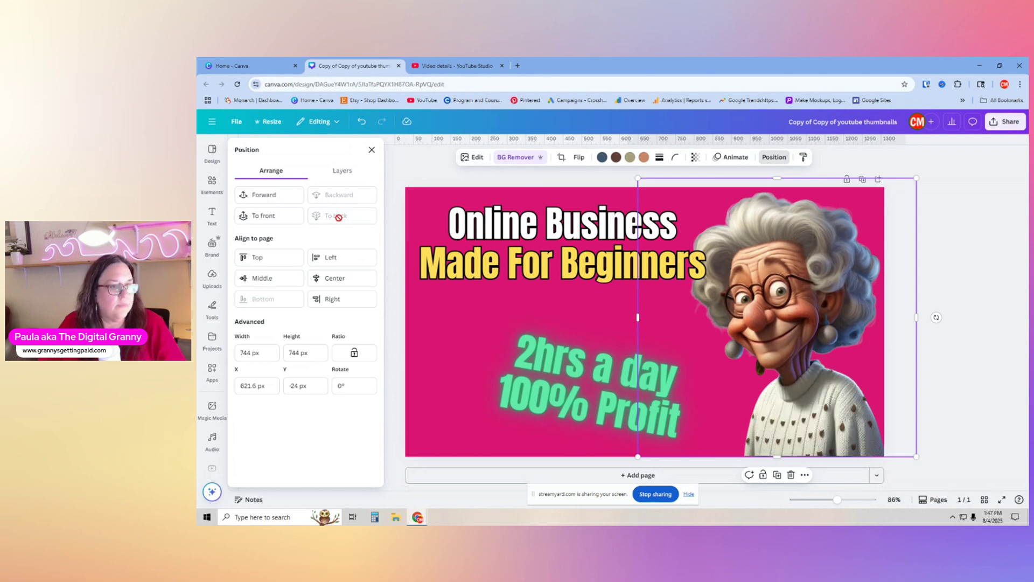
left_click(288, 217)
mouse_move(775, 341)
left_mouse_down()
mouse_move(738, 337)
mouse_move(773, 345)
left_mouse_up()
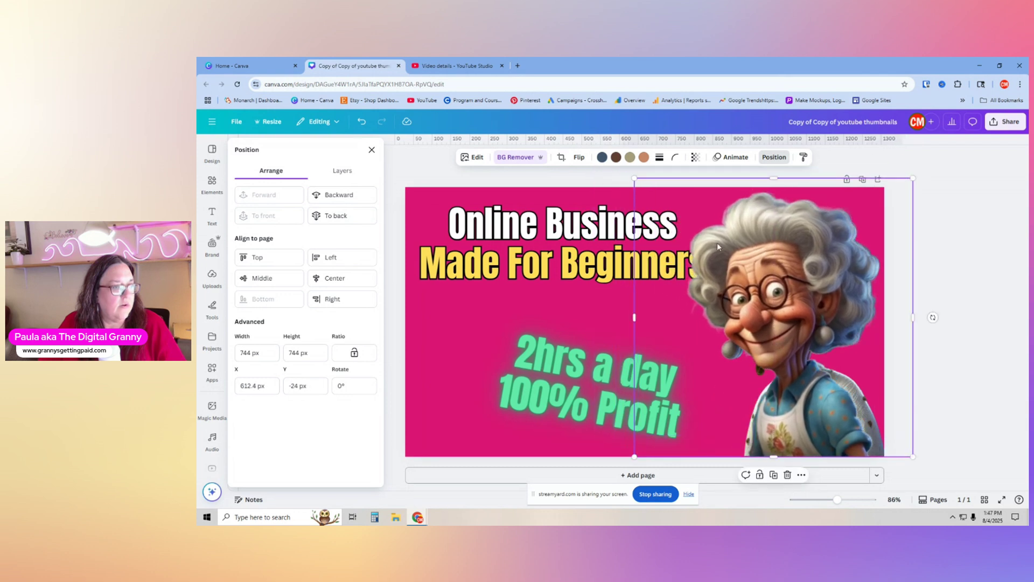
left_click(788, 475)
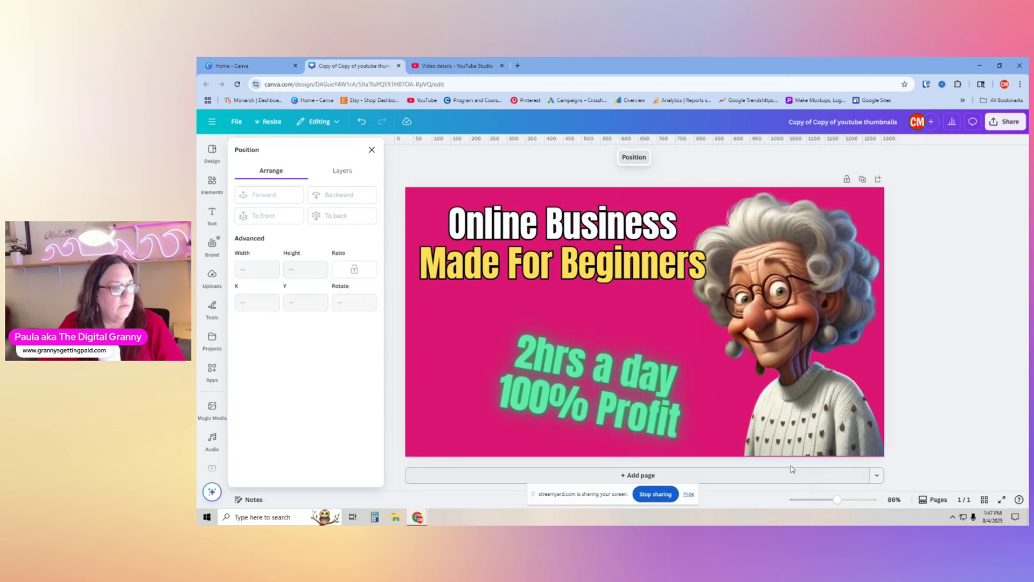
Shift the white-sweater granny image slightly left to about X 613.5 px, Y -24 px, and deselect it
left_click(792, 350)
left_click_drag(791, 349, 788, 346)
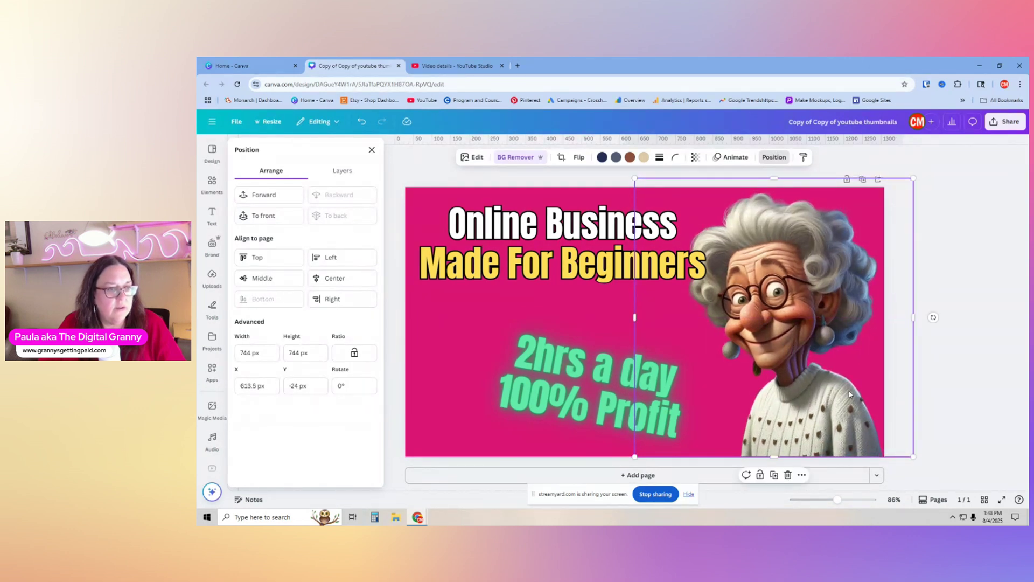
left_click(969, 363)
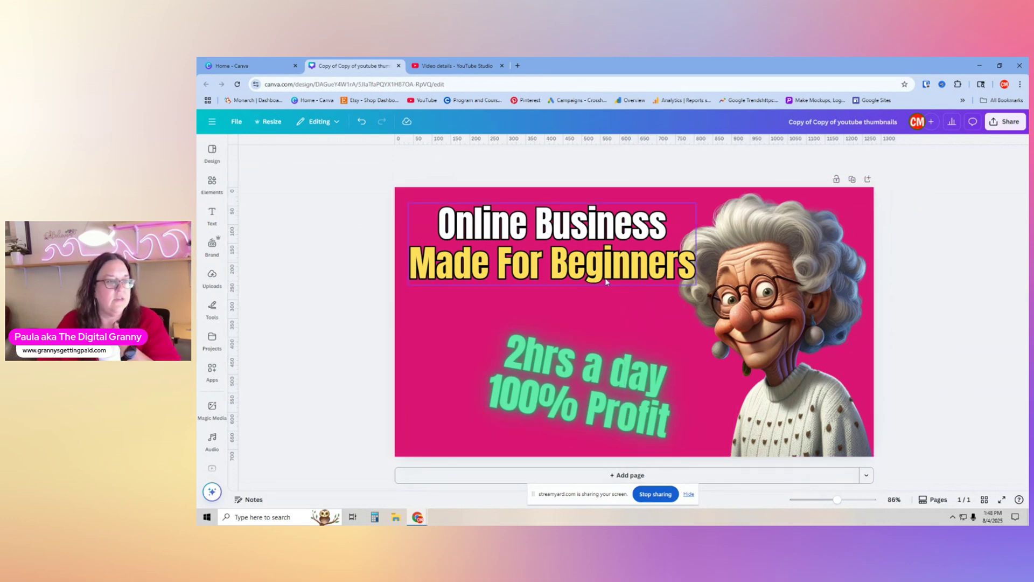
Copy the video title "The Ultimate ONLINE Money-Making Tutorial 2025" from YouTube Studio and return to the Canva thumbnail design
left_click(597, 266)
left_click(457, 65)
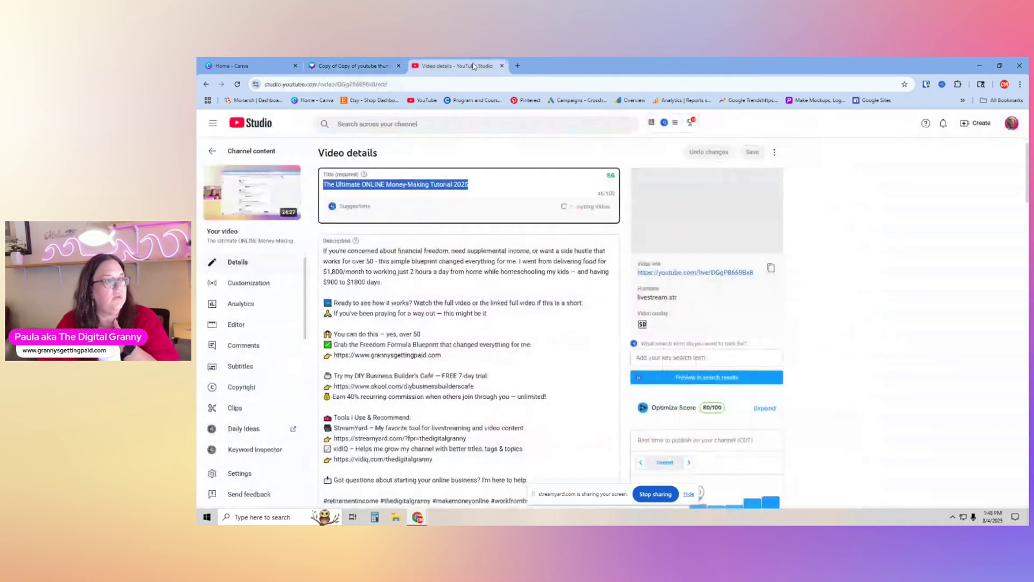
right_click(451, 183)
left_click(474, 226)
left_click(377, 65)
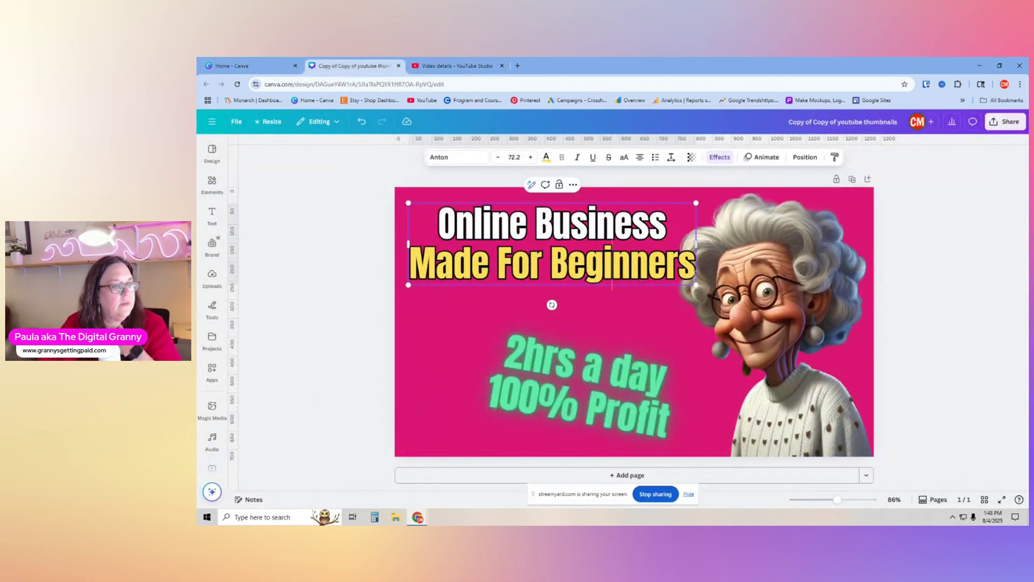
left_click_drag(690, 270, 457, 221)
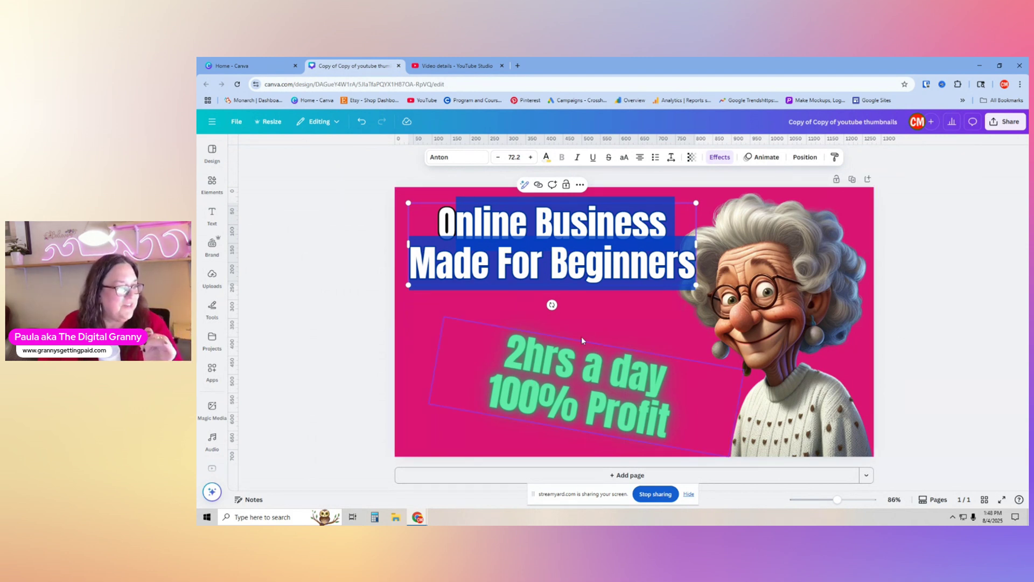
left_click(603, 401)
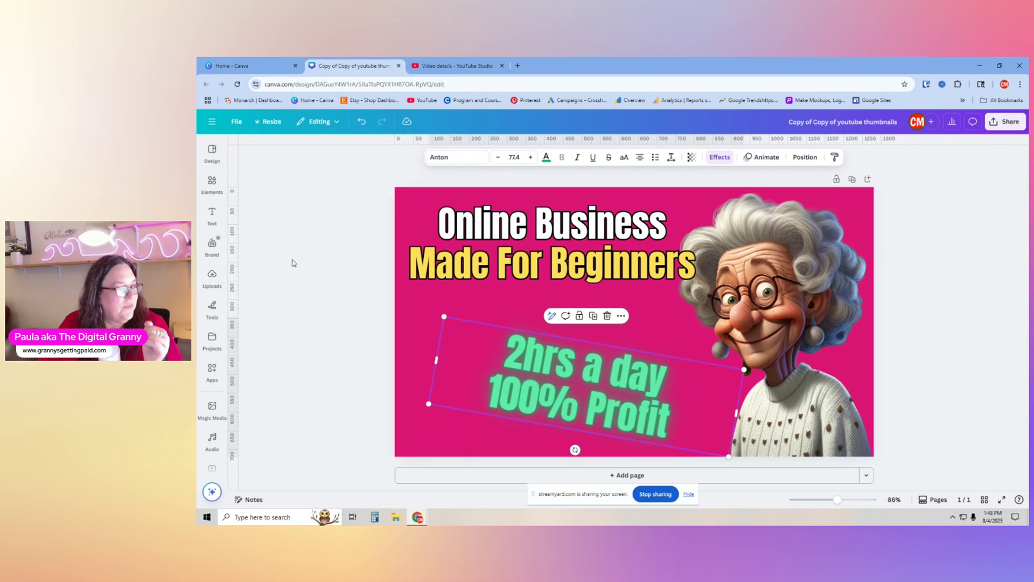
left_click(211, 212)
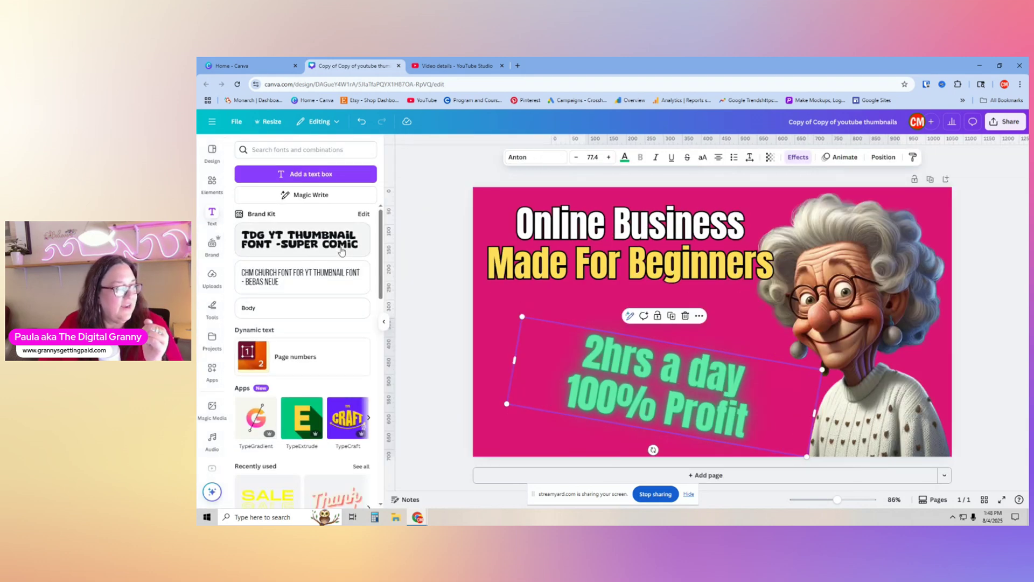
left_click(302, 239)
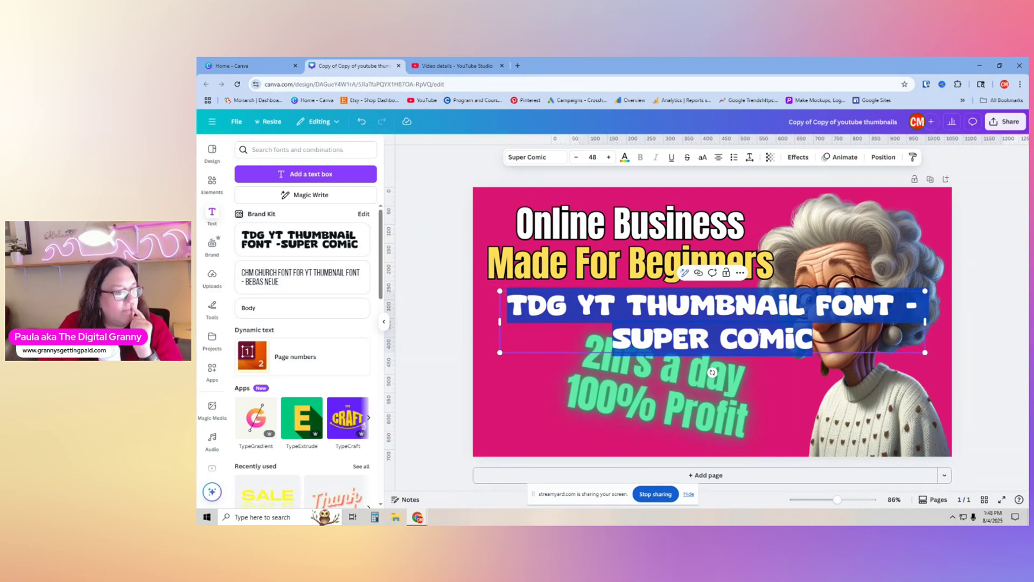
left_click_drag(763, 327, 684, 334)
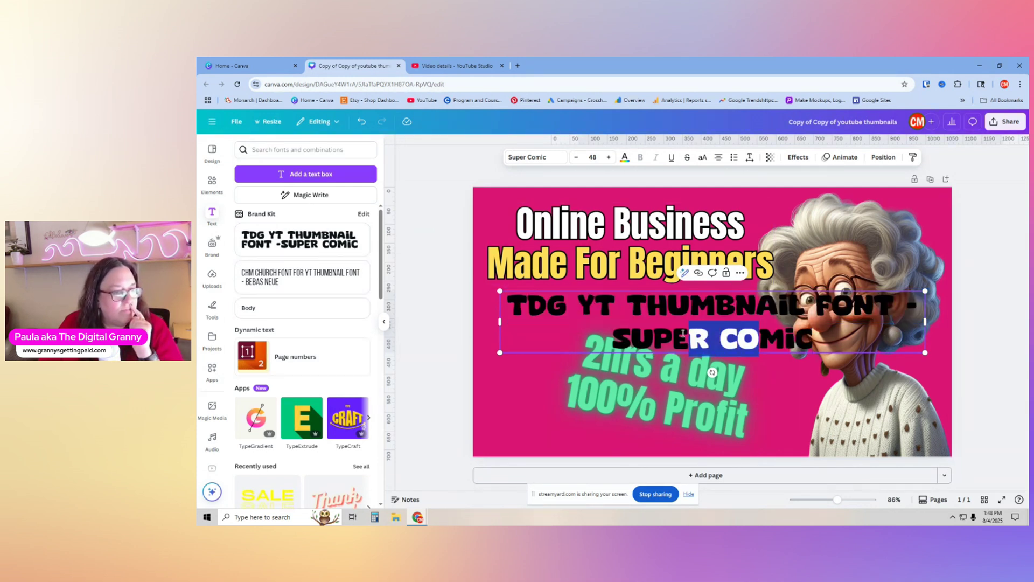
left_click(750, 322)
left_click(544, 409)
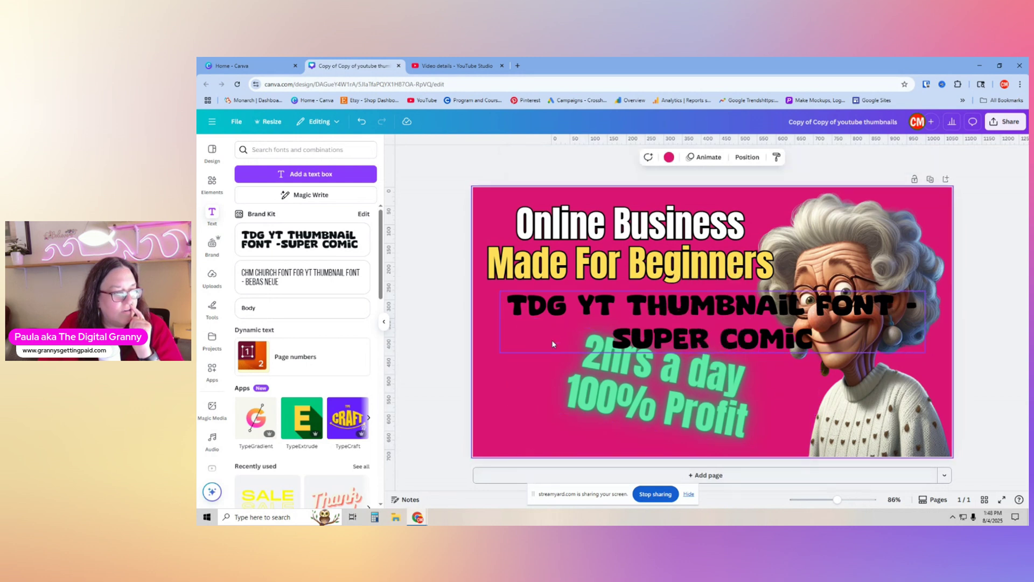
left_click(552, 323)
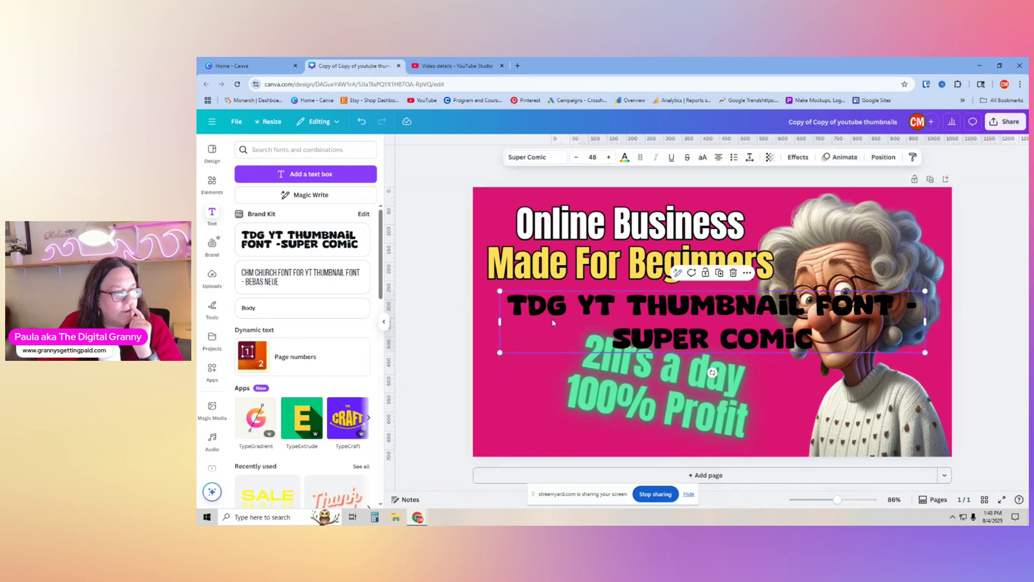
left_click(733, 273)
left_click(385, 321)
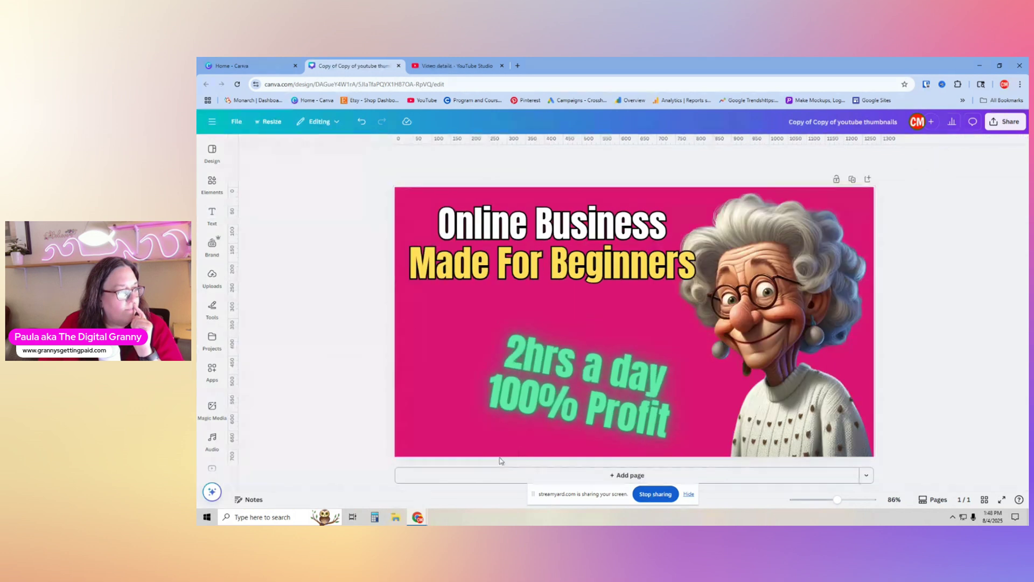
Replace the "Online Business Made For Beginners" headline with the copied title "The Ultimate ONLINE Money-Making Tutorial 2025"
left_click(572, 266)
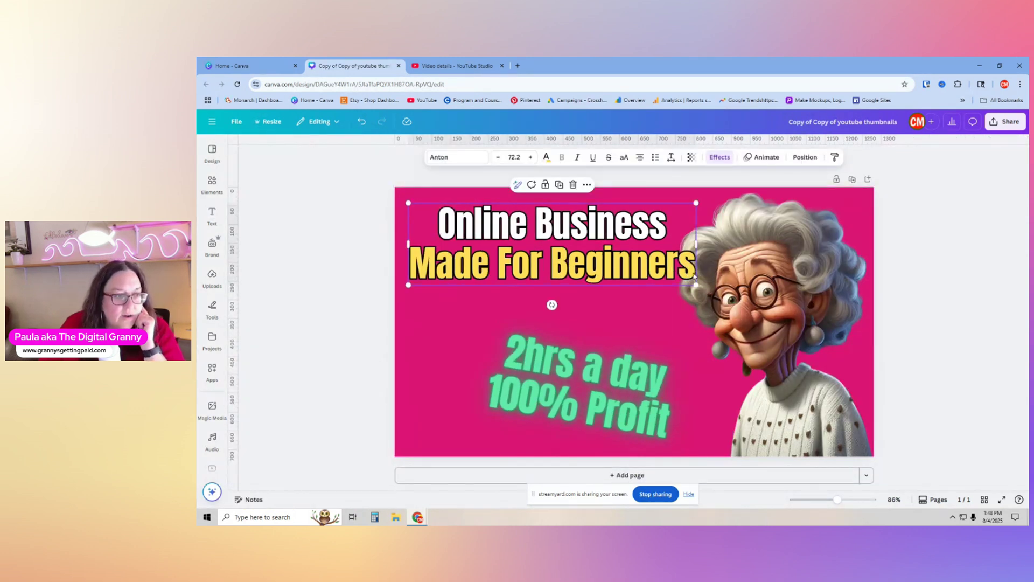
double_click(682, 278)
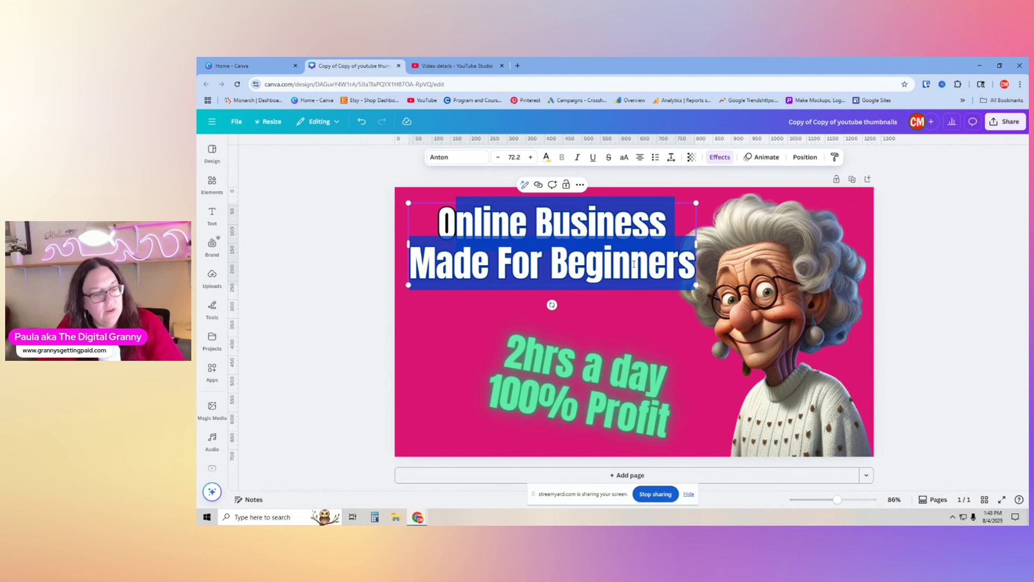
key("ctrl+v")
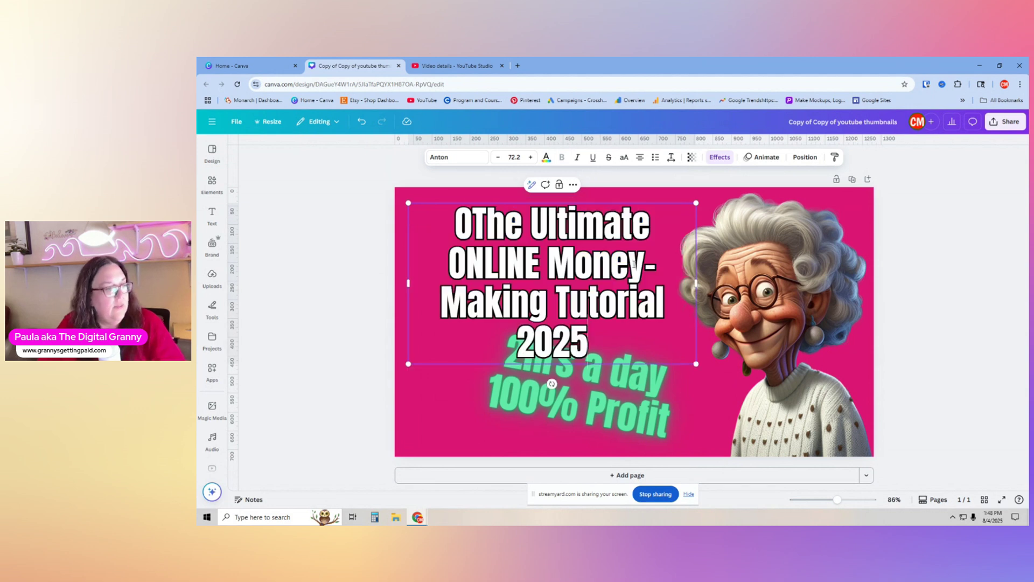
left_click(474, 221)
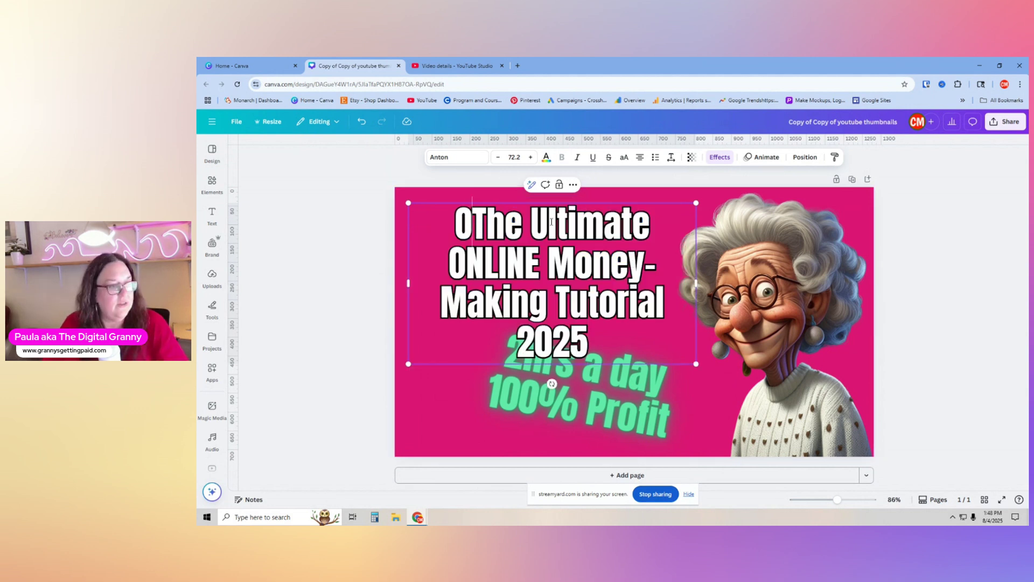
key("BackSpace")
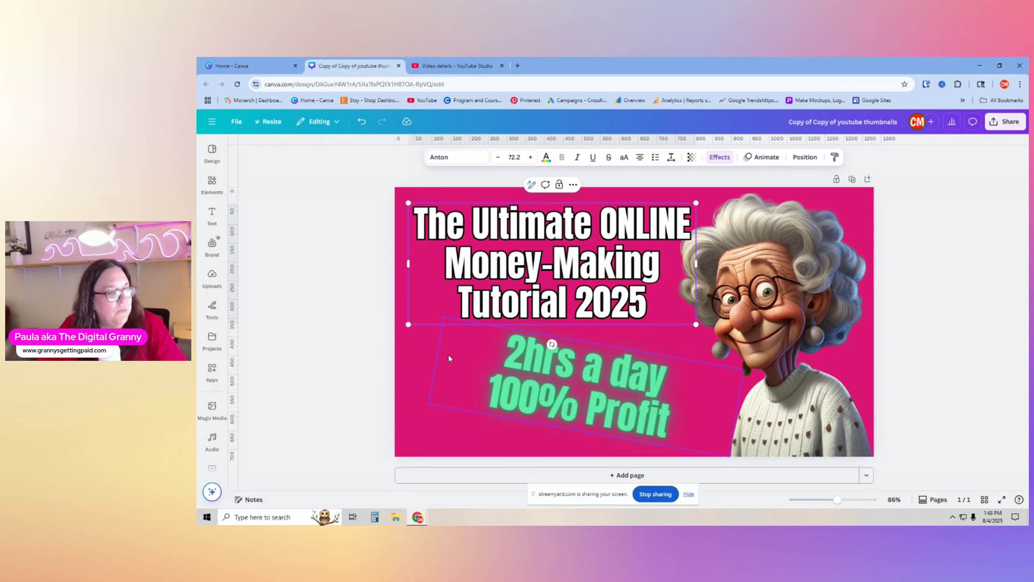
Move the headline slightly up and enlarge it to font size 77.2
left_click(509, 325)
left_click_drag(531, 271, 531, 264)
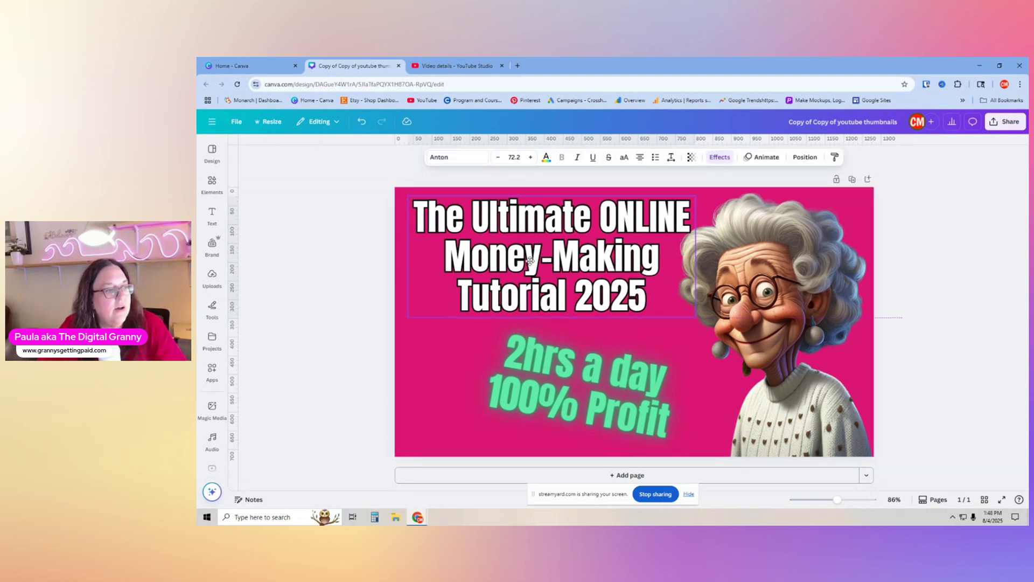
left_click_drag(695, 317, 713, 329)
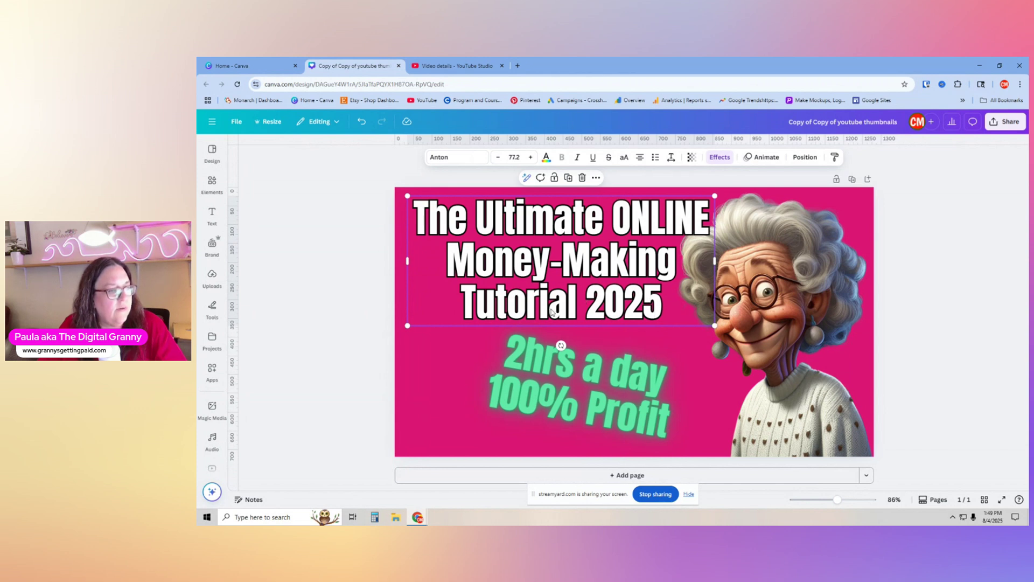
Copy "Tutorial 2025" from the headline and use it to replace the green "2hrs a day 100% Profit" text
left_click(585, 419)
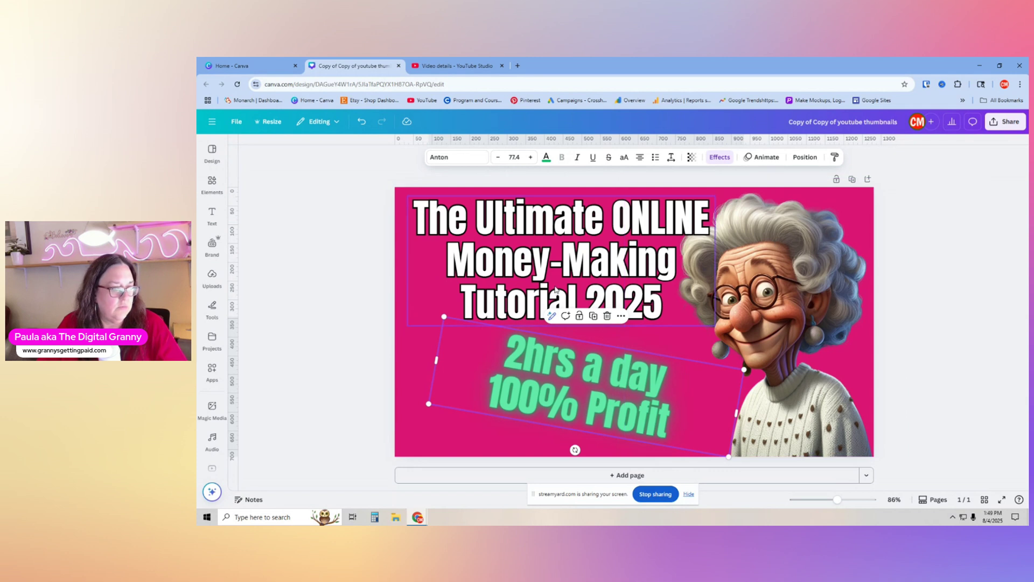
left_click(476, 302)
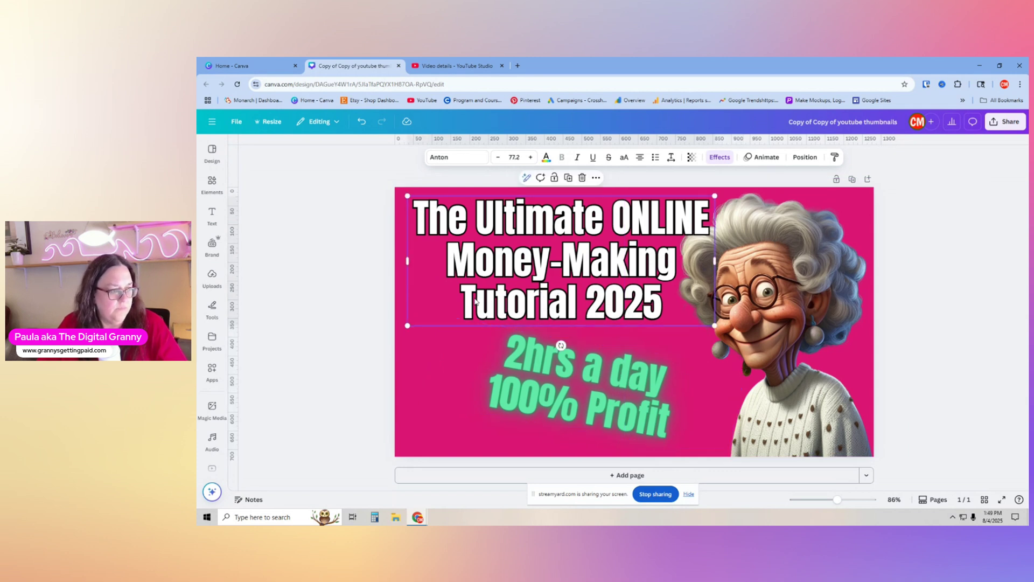
left_click_drag(462, 305, 687, 319)
key("ctrl+c")
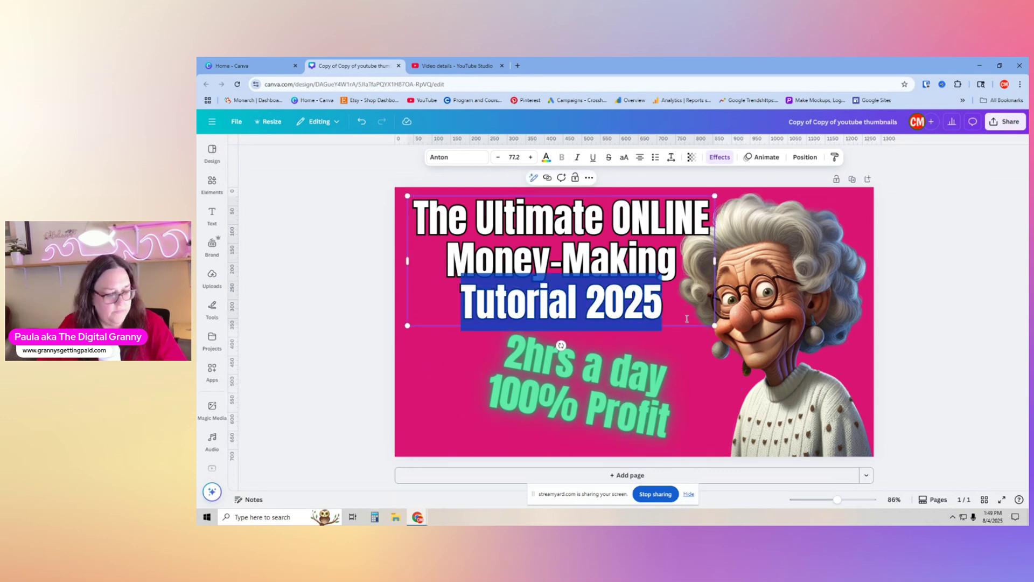
left_click(600, 371)
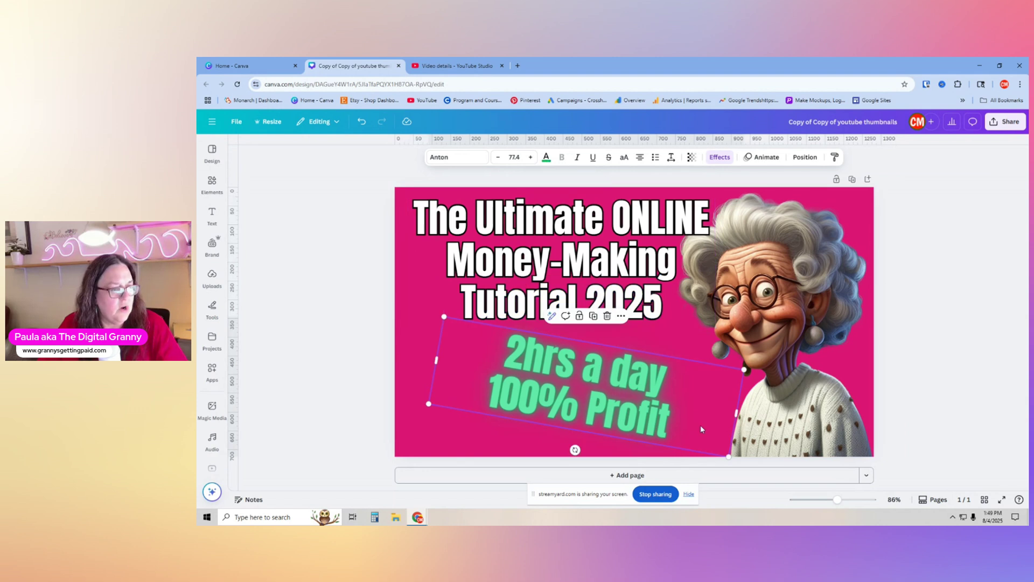
left_click_drag(665, 428, 526, 360)
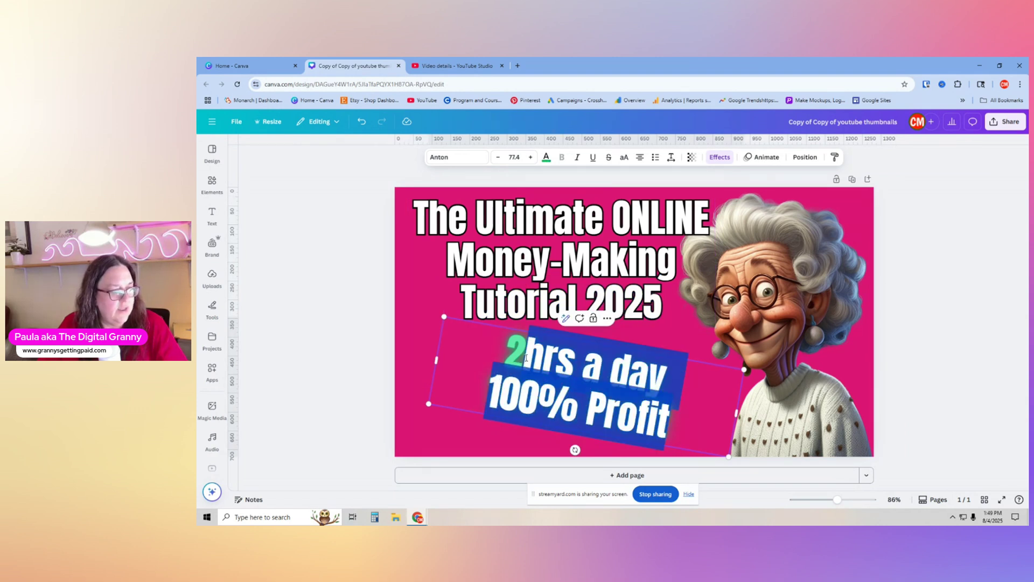
key("BackSpace")
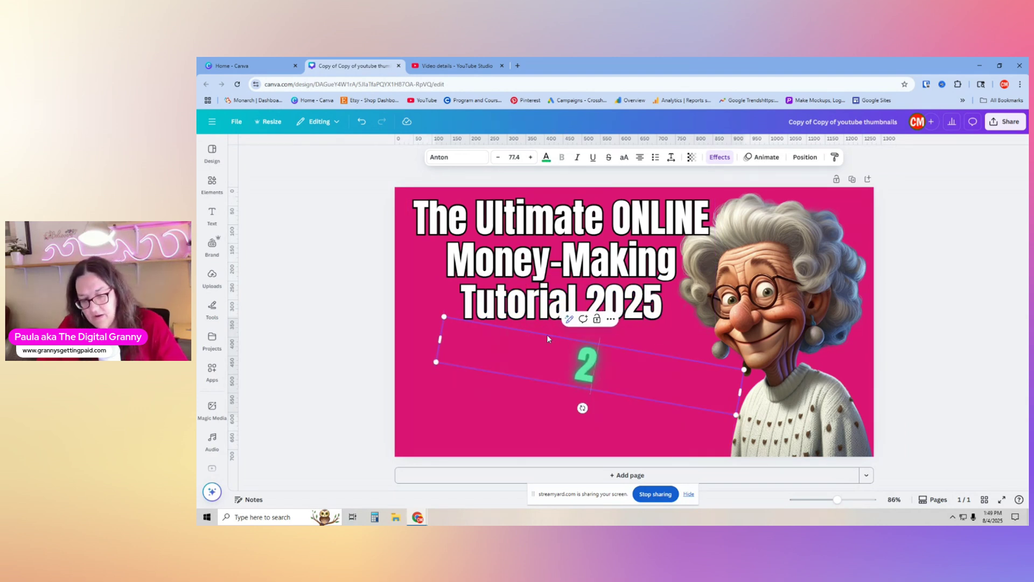
key("ctrl+v")
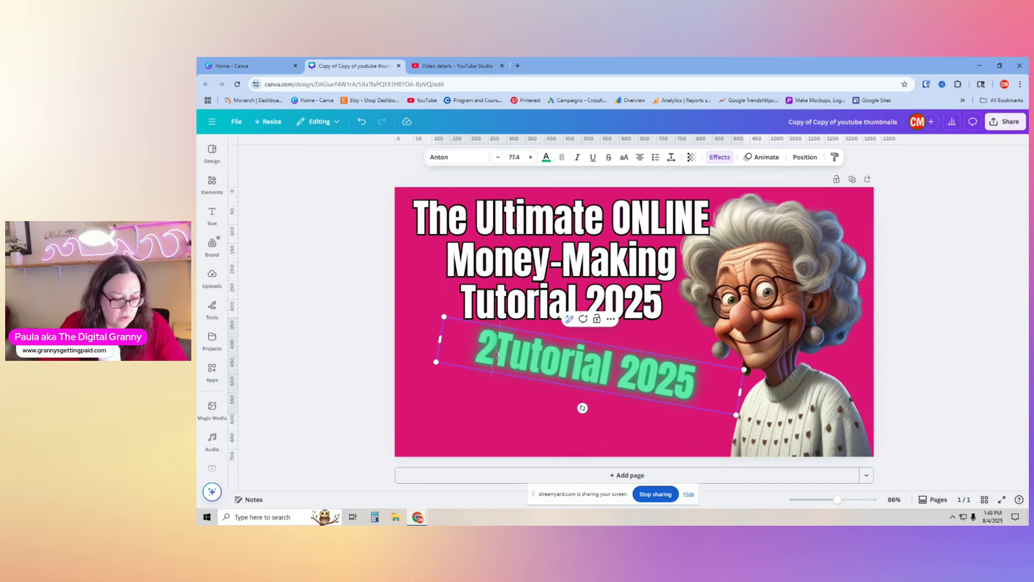
key("BackSpace")
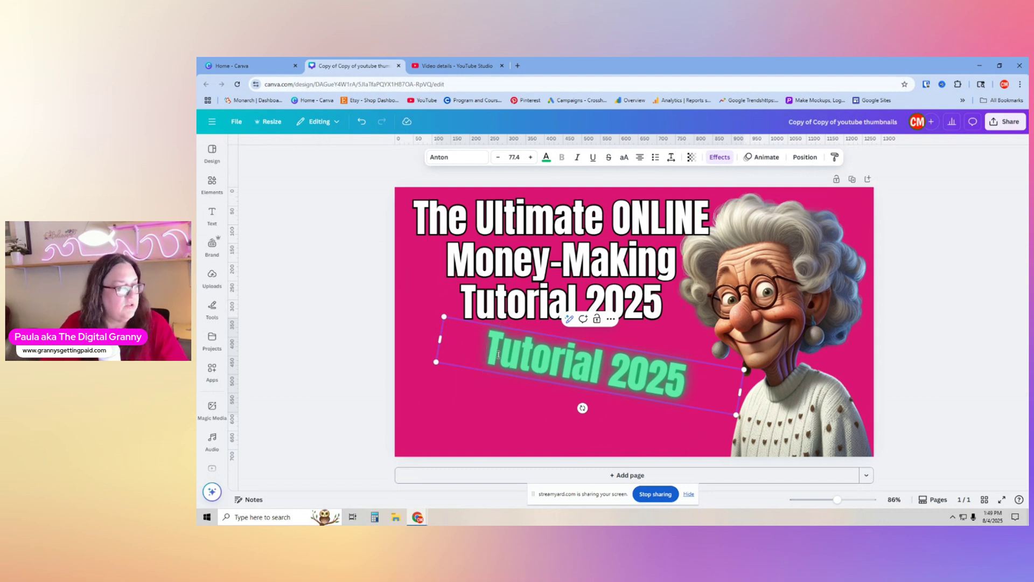
Remove "Tutorial 2025" from the white headline so it reads "The Ultimate ONLINE Money-Making"
left_click(677, 291)
left_click(668, 302)
left_click_drag(668, 303, 459, 303)
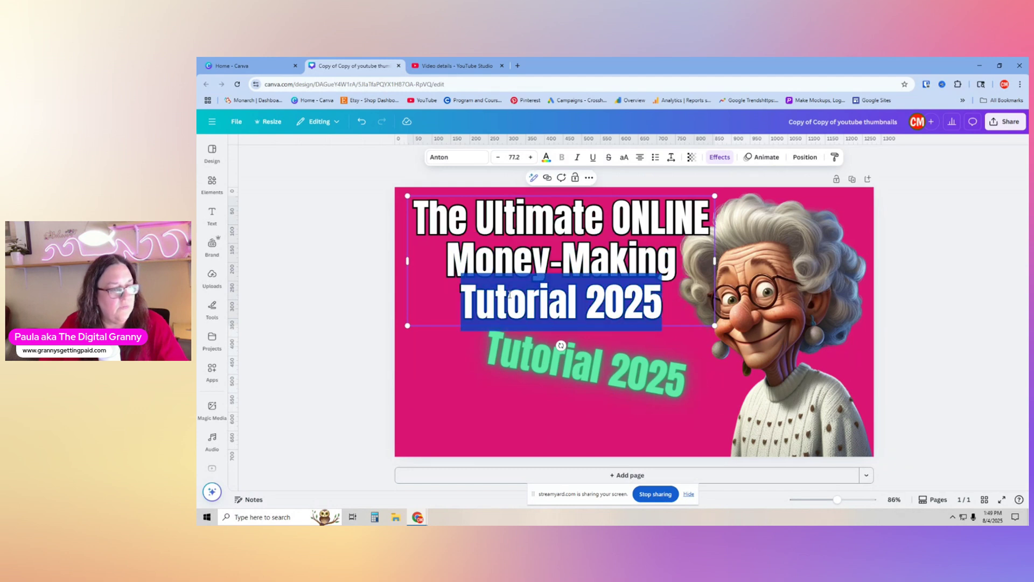
key("BackSpace")
key("BackSpace")
Move the green "Tutorial 2025" text lower on the thumbnail and enlarge it to font size 108
left_click(605, 369)
left_click_drag(605, 370, 589, 403)
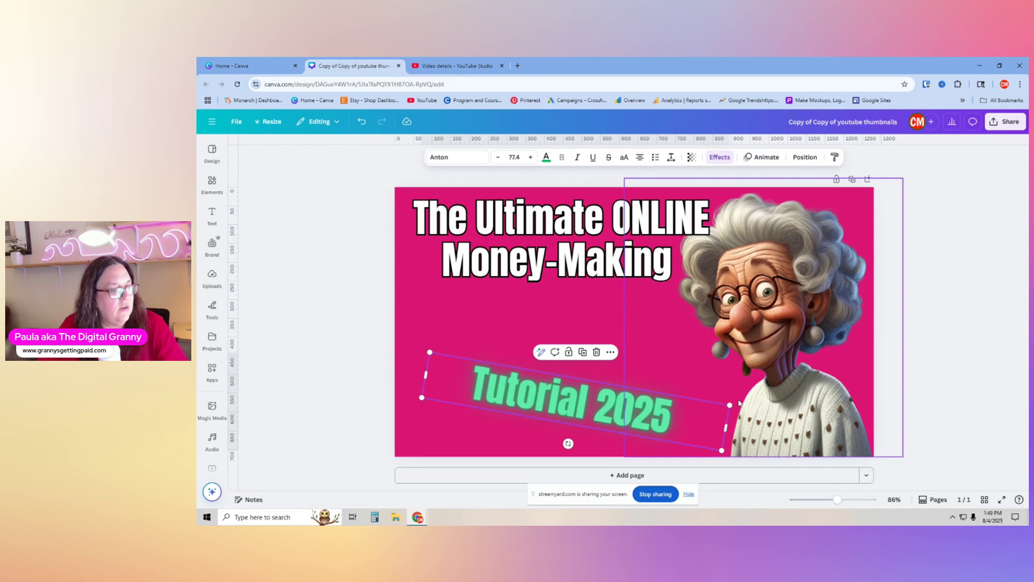
left_click_drag(744, 405, 776, 402)
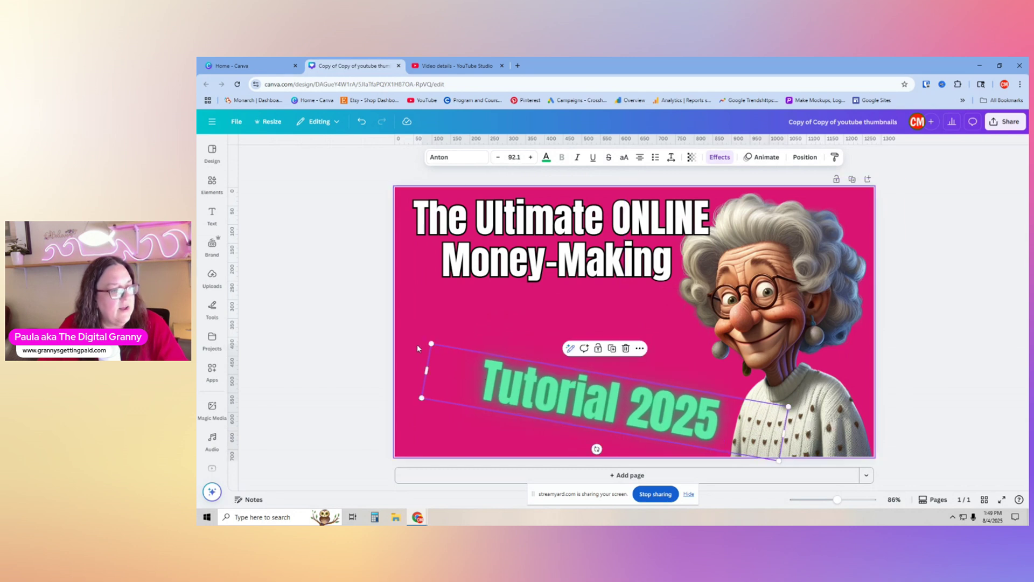
left_click_drag(429, 348, 370, 323)
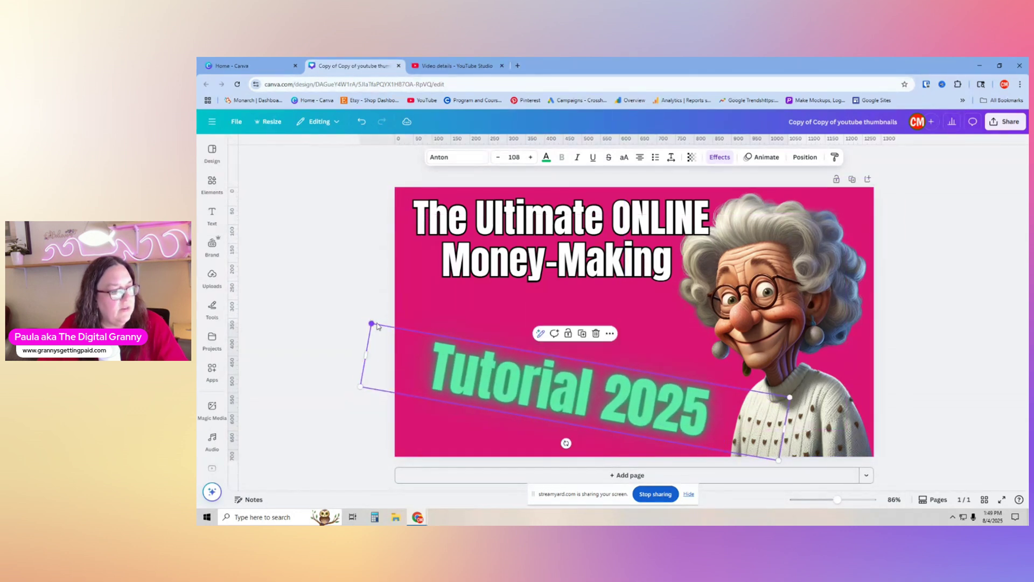
left_click_drag(601, 401, 605, 401)
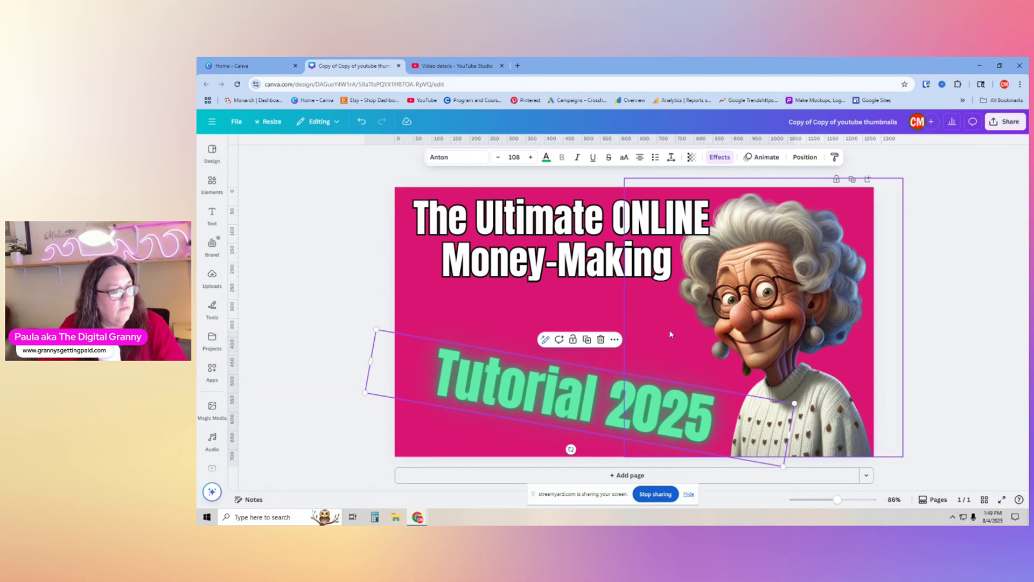
Narrow the headline's text box so it wraps onto three lines, enlarge the headline, and shift it to the left of the granny
left_click(584, 242)
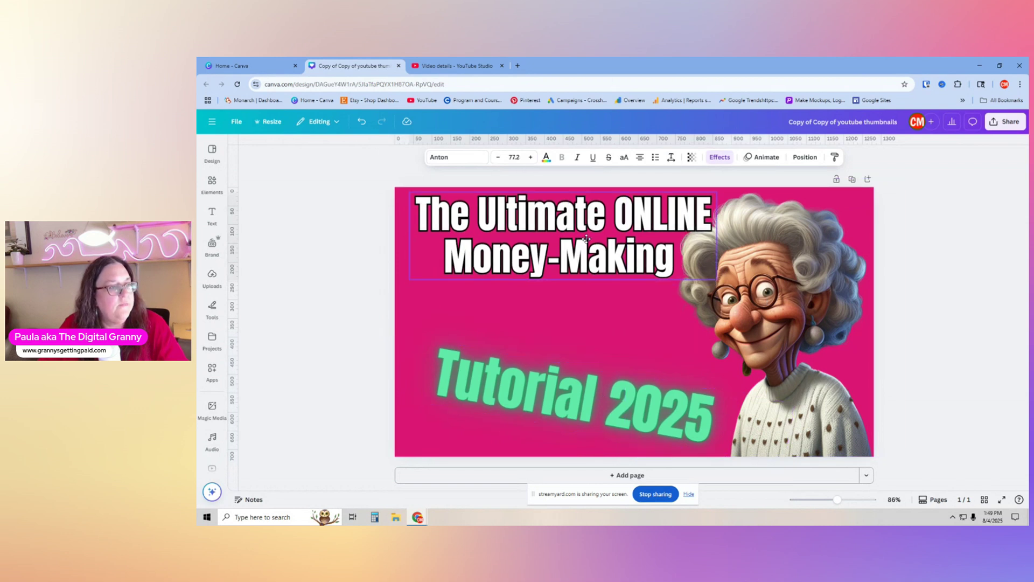
left_click_drag(583, 242, 582, 242)
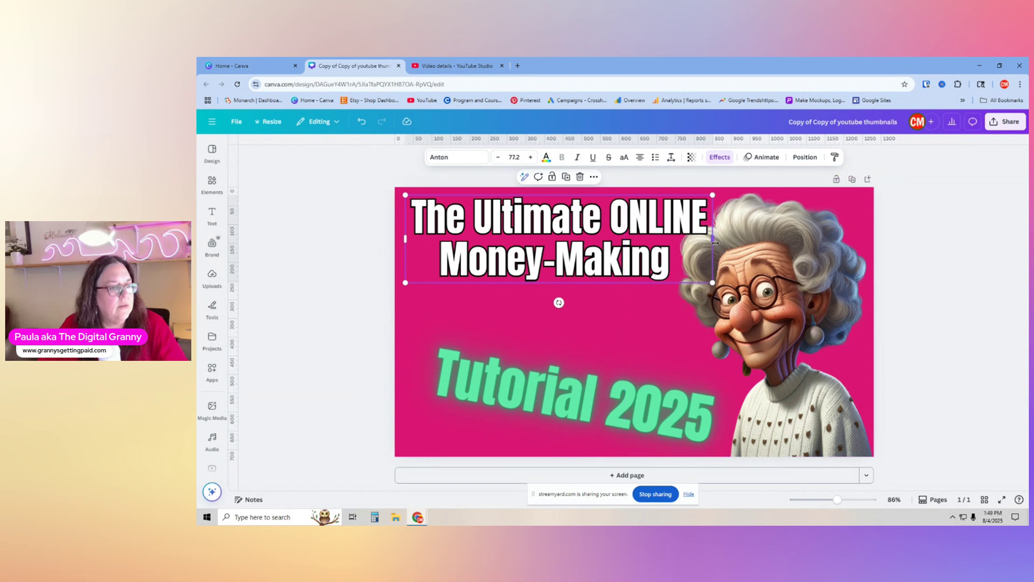
left_click_drag(714, 241, 692, 242)
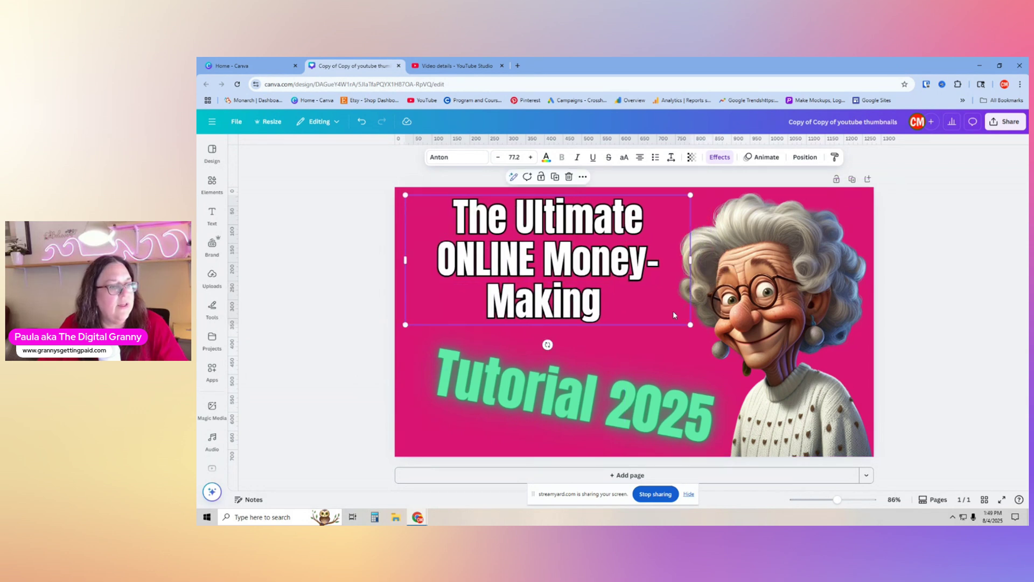
left_click_drag(691, 324, 734, 348)
left_click_drag(639, 274, 626, 274)
Reduce the green "Tutorial 2025" text to font size 93.5
left_click(646, 398)
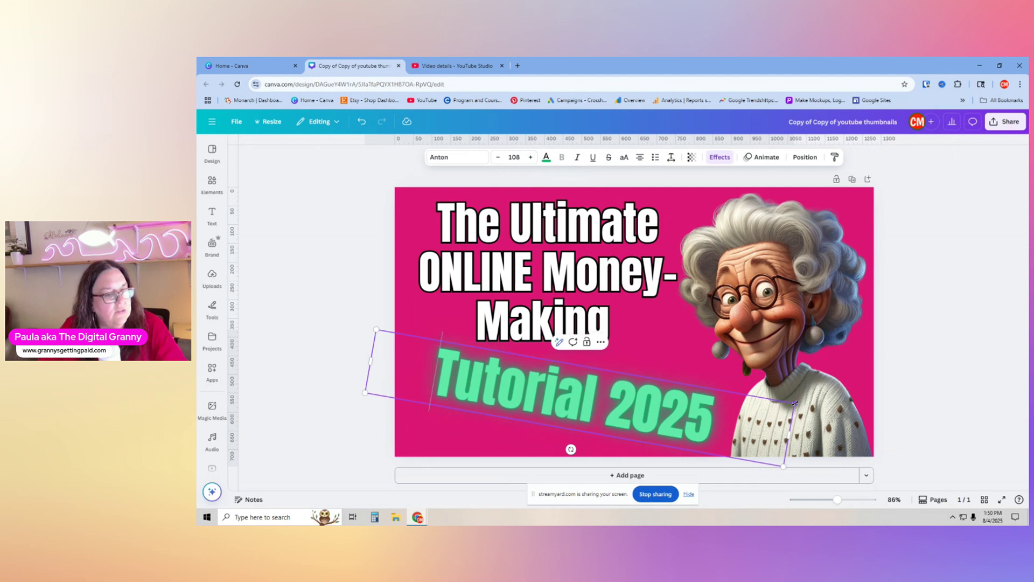
left_click_drag(793, 403, 738, 402)
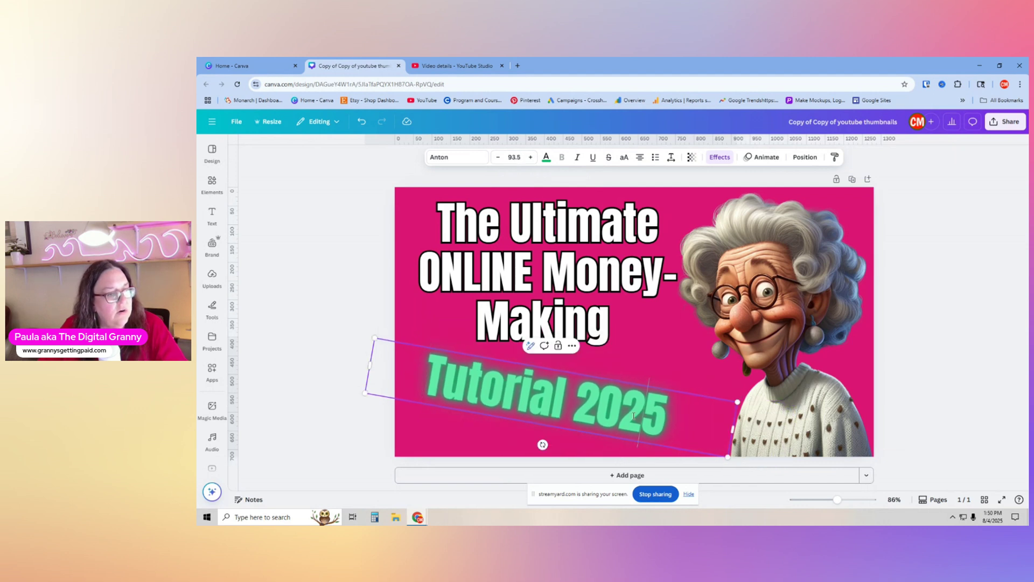
Shift the "Tutorial 2025" text right toward the granny and slightly down, and enlarge the headline to font size 96.3
left_click_drag(534, 395, 559, 394)
left_click(574, 293)
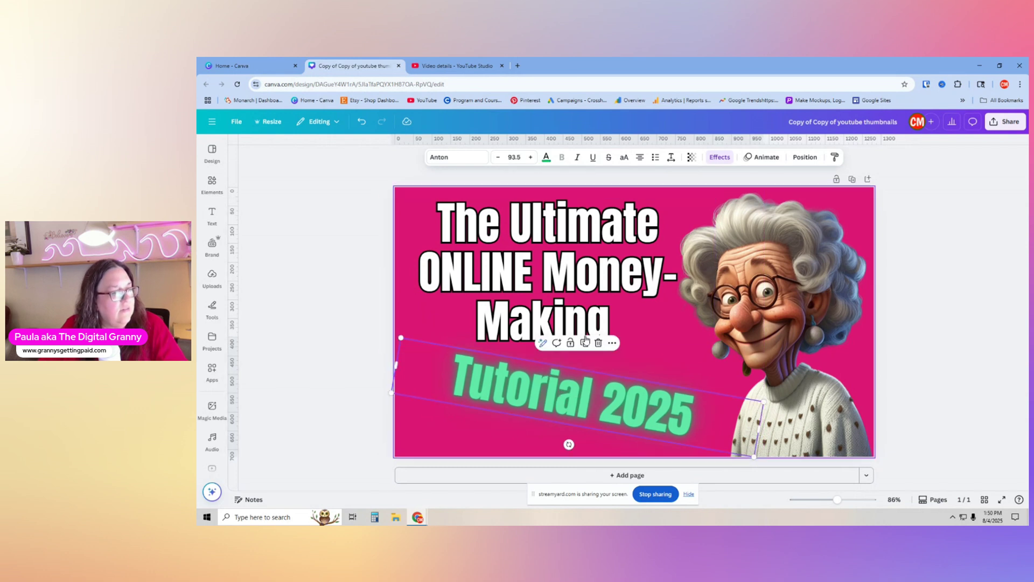
left_click_drag(718, 351, 738, 359)
left_click_drag(563, 272, 554, 271)
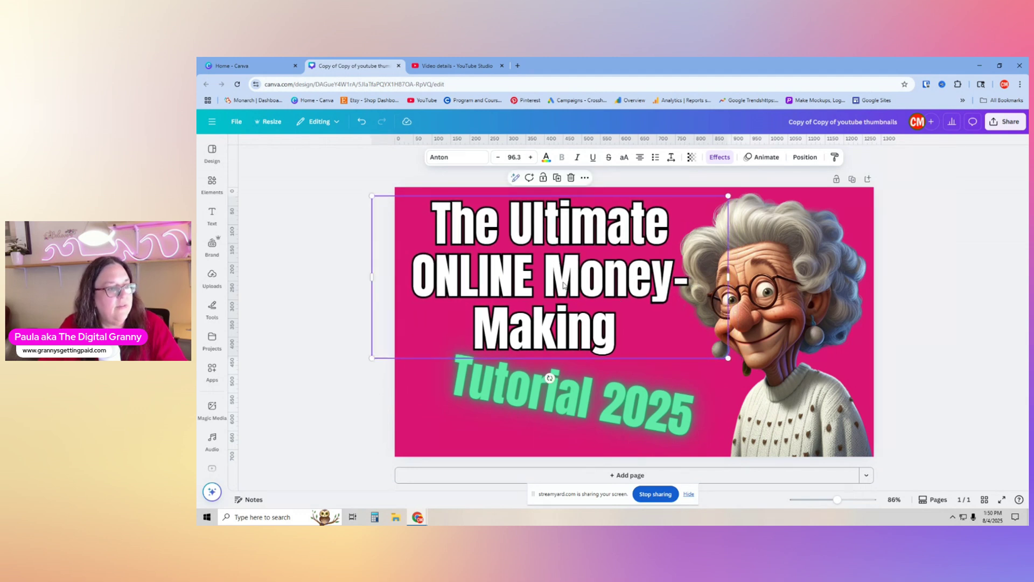
left_click(576, 397)
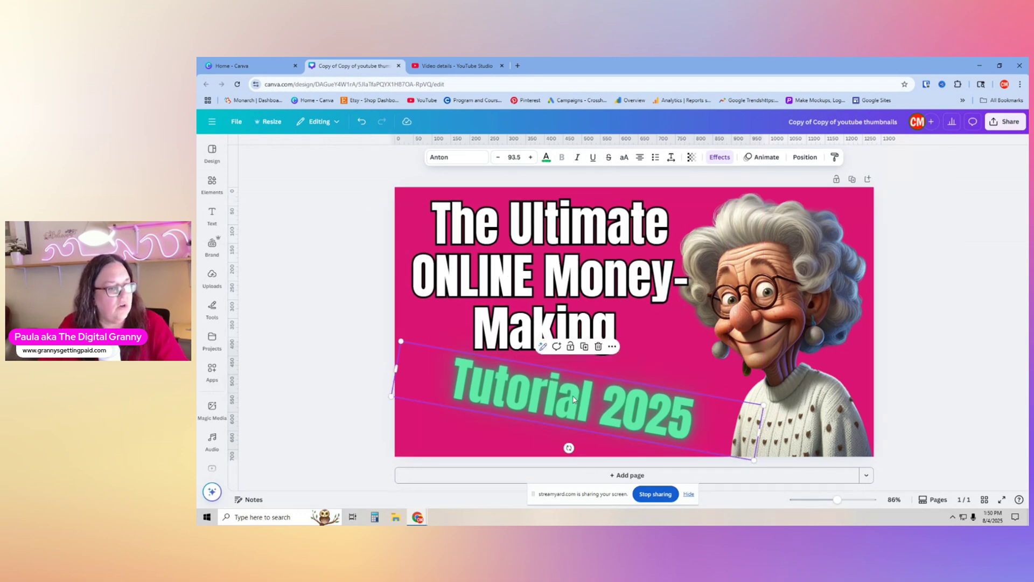
Color the words "Money-Making" in the headline with the green from the Brand Kit palette
left_click(574, 267)
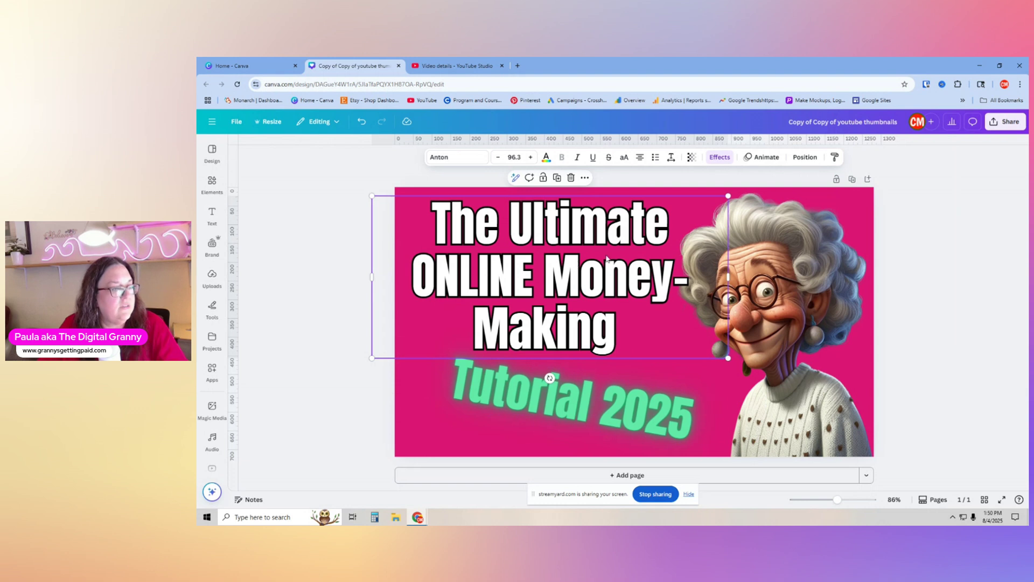
left_click(599, 226)
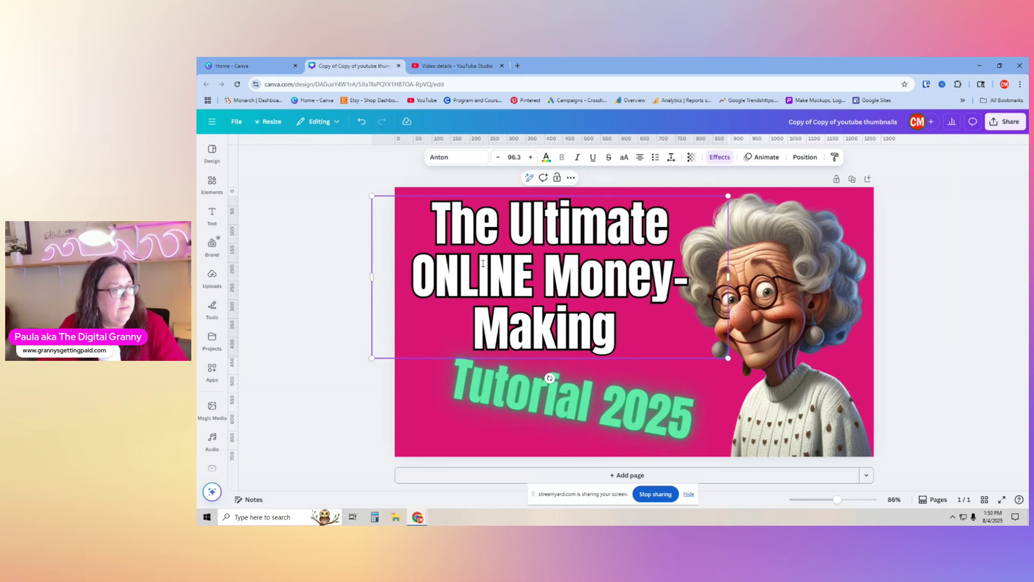
left_click_drag(545, 260, 627, 334)
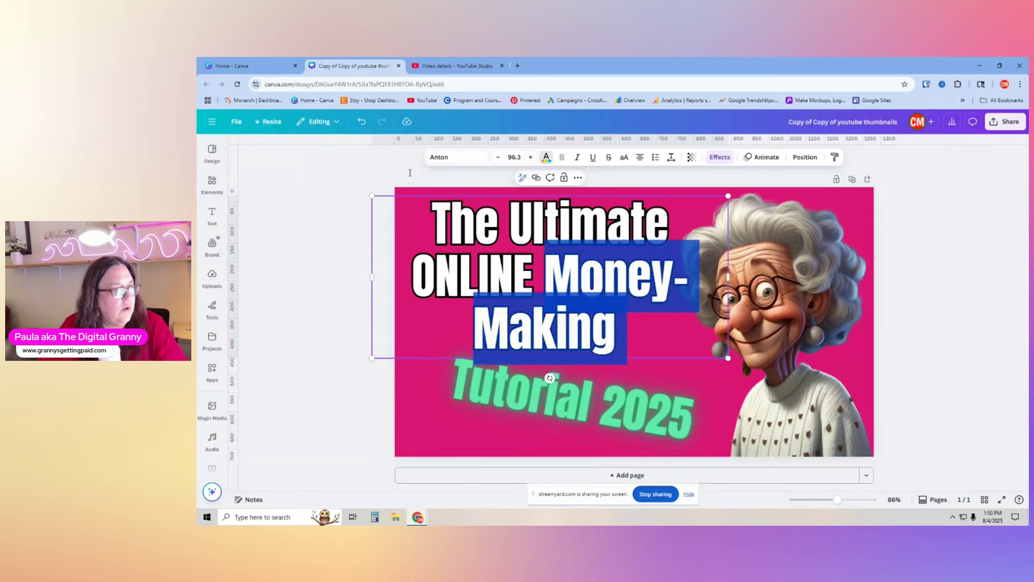
left_click(547, 157)
left_click(243, 294)
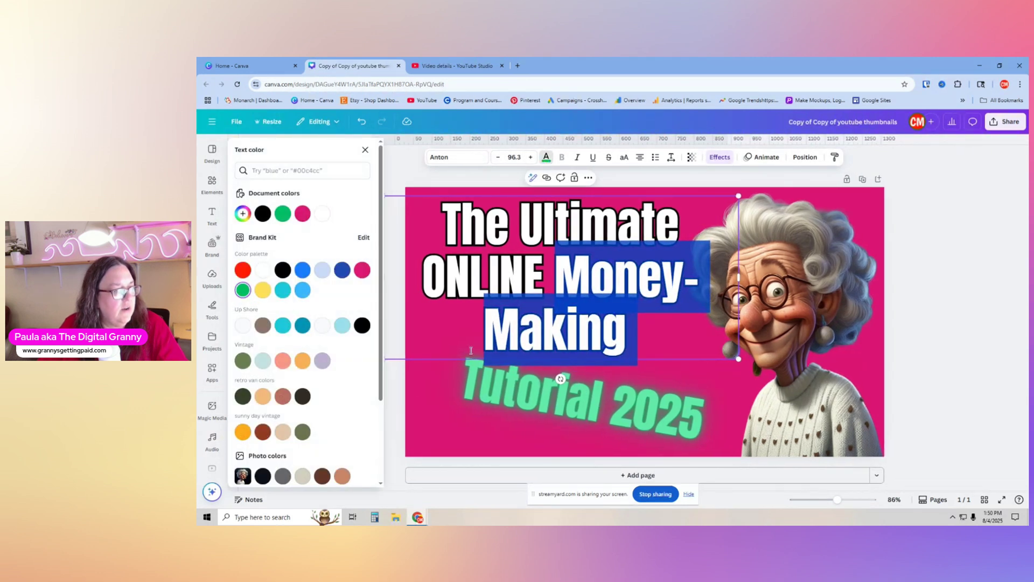
Change the "Tutorial 2025" text color to the yellow from the Brand Kit palette
left_click(549, 385)
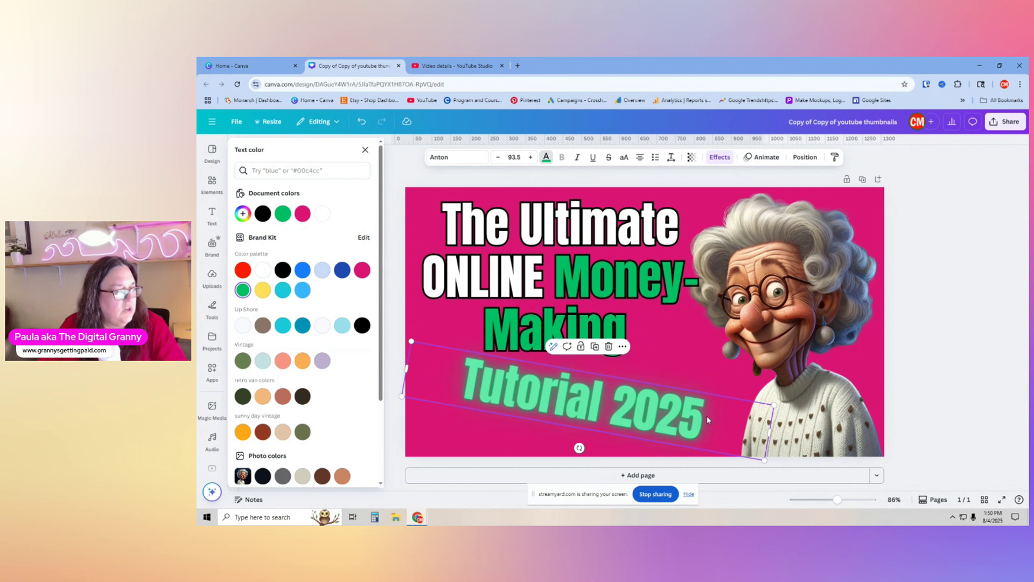
left_click_drag(706, 420, 358, 388)
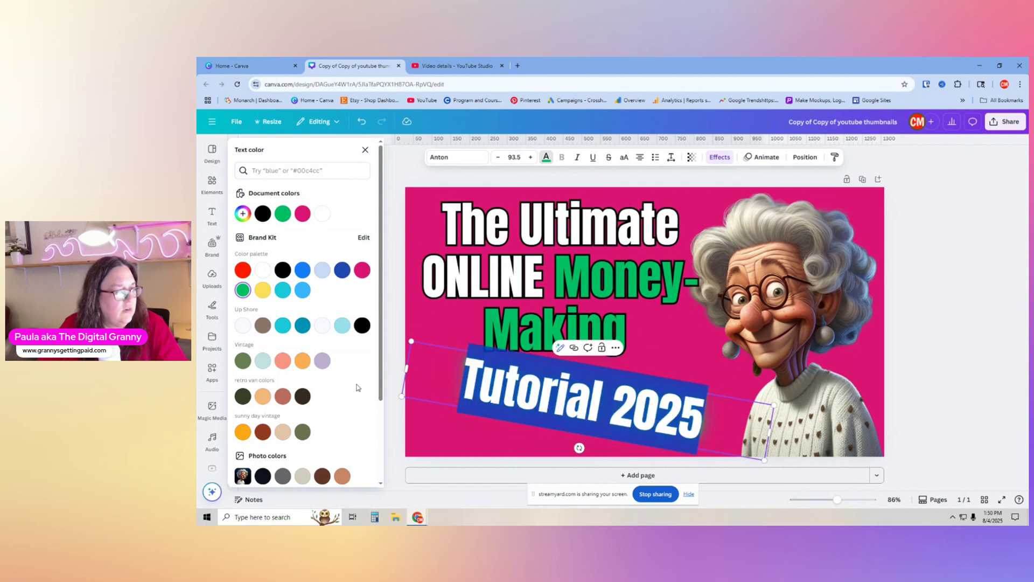
left_click(263, 290)
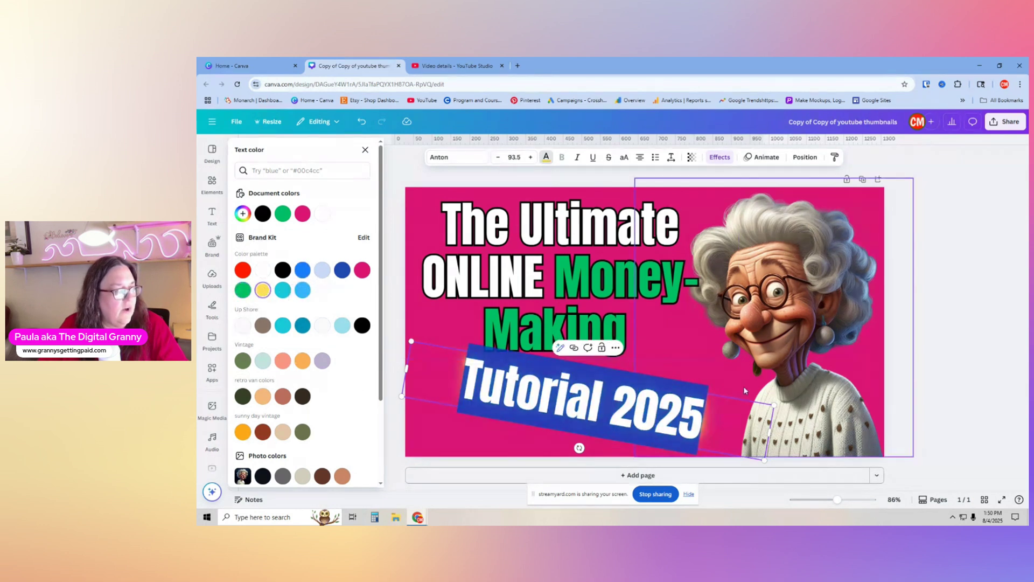
left_click(466, 438)
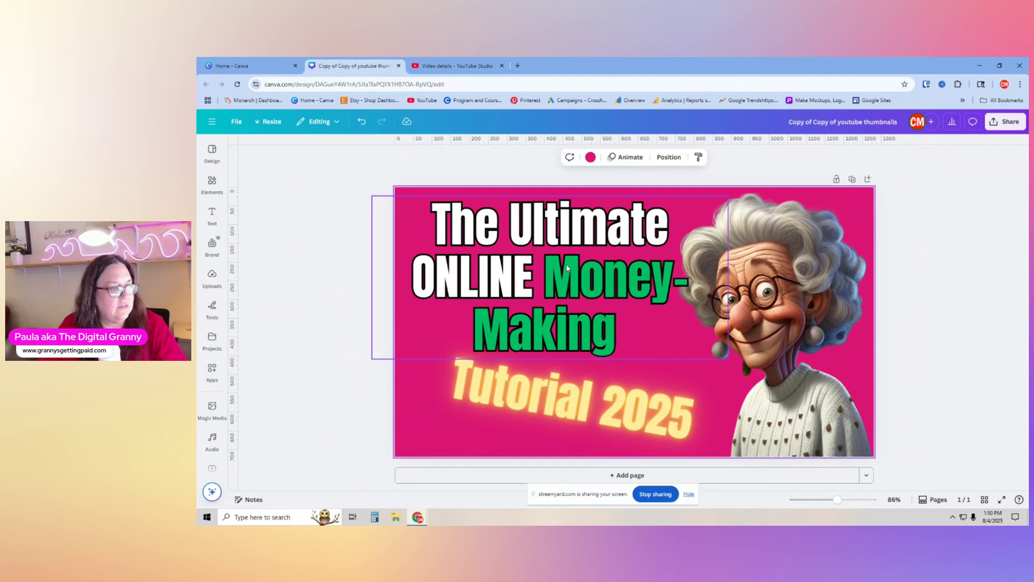
Nudge the headline slightly upward to leave more space above the "Tutorial 2025" text, and deselect it
left_click(567, 268)
left_click_drag(568, 267, 568, 263)
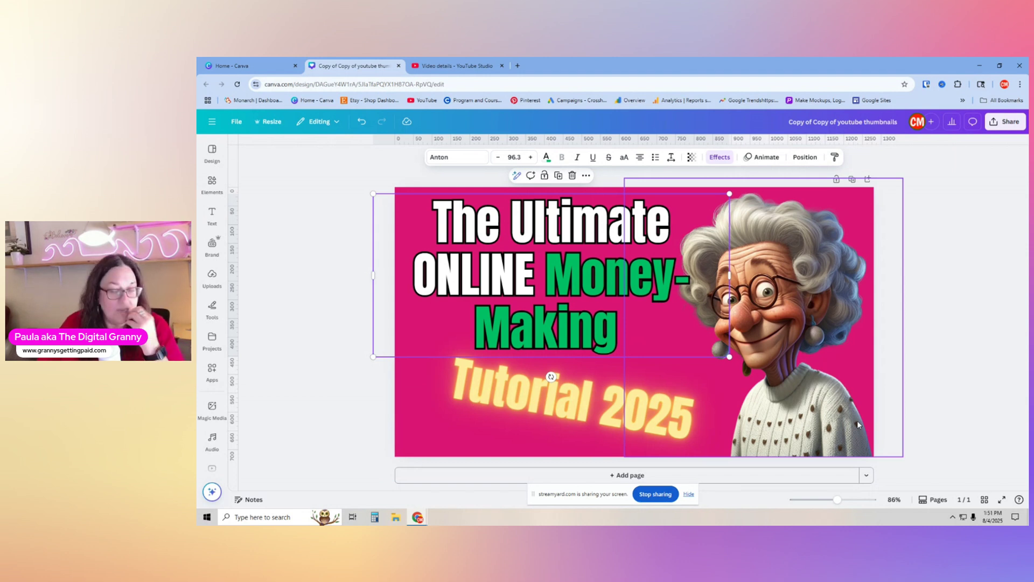
left_click(980, 388)
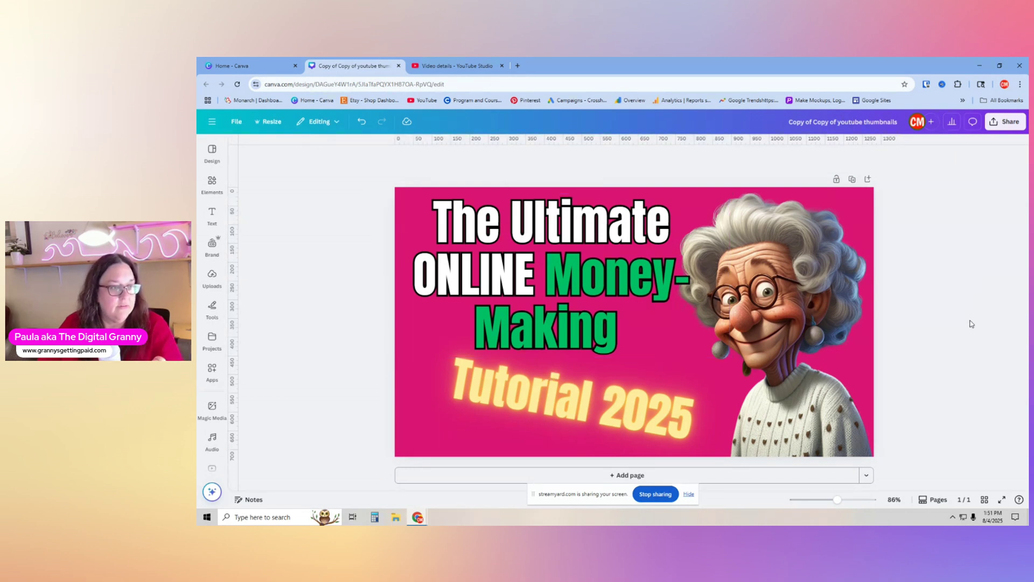
Download the finished thumbnail design as a JPG file
left_click(1007, 129)
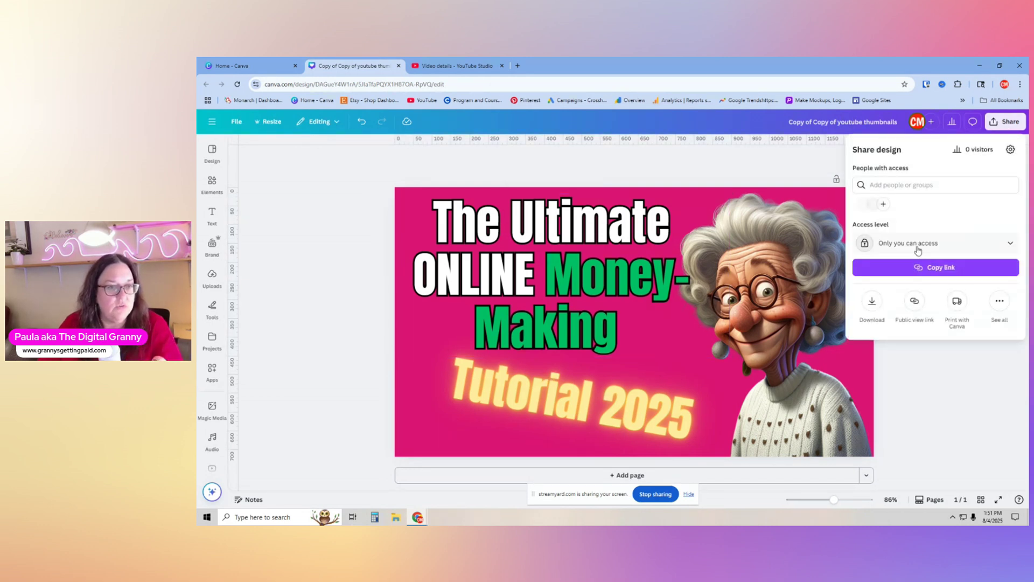
left_click(868, 305)
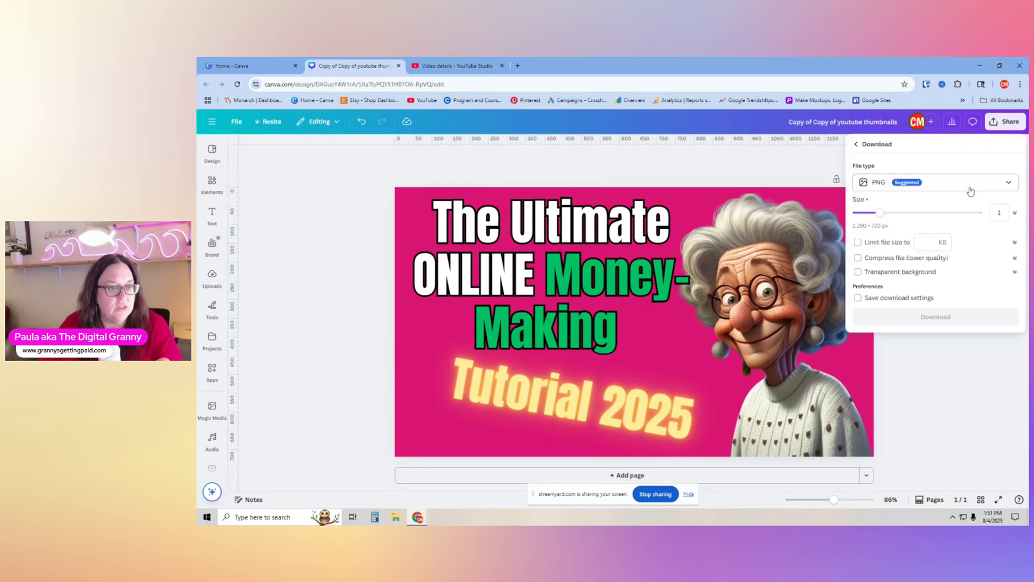
left_click(934, 187)
left_click(915, 210)
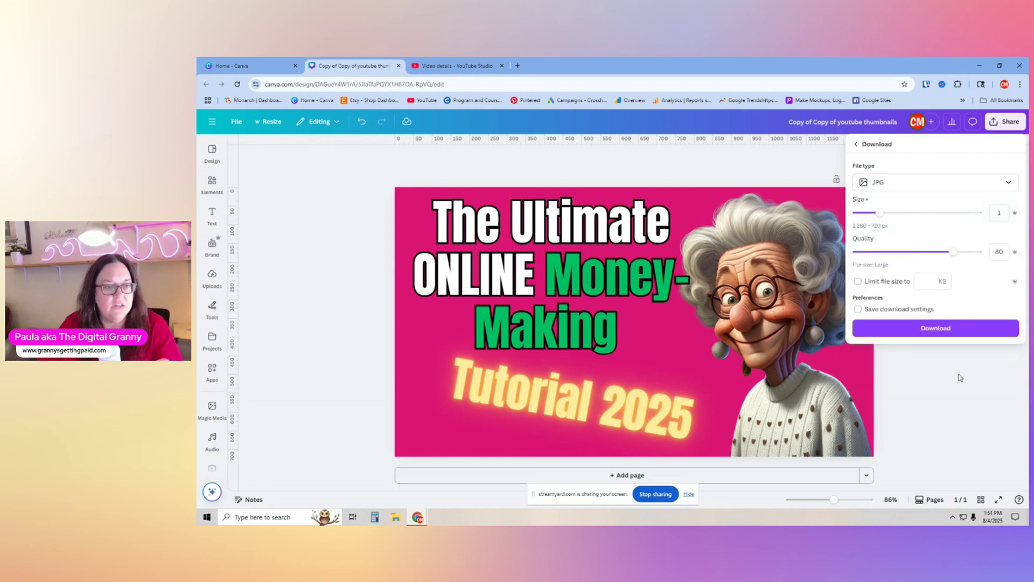
left_click(946, 333)
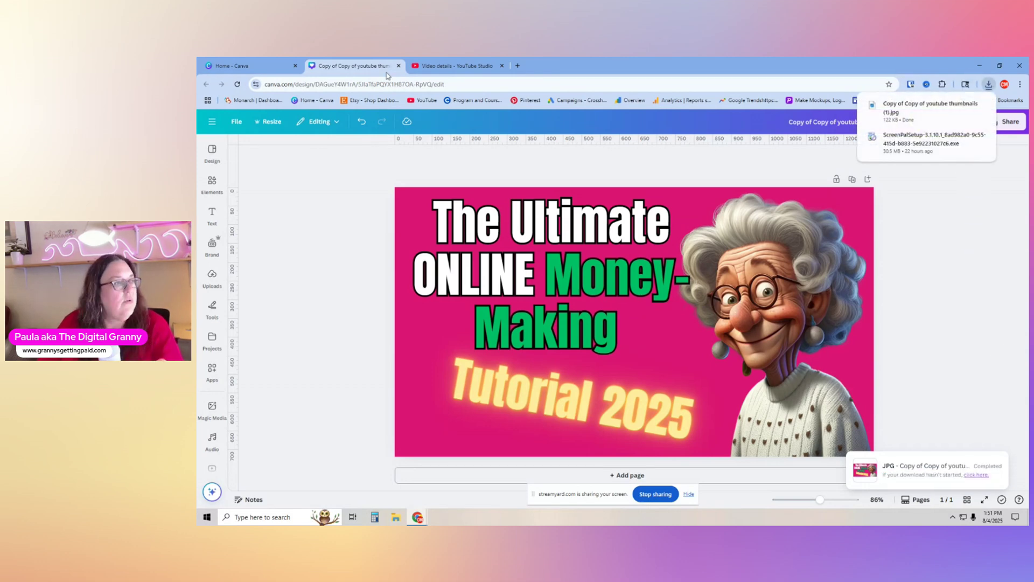
Switch to YouTube Studio, upload "Copy of Copy of youtube thumbnails (1)" from Downloads as the video's thumbnail, and save the video details
left_click(488, 67)
scroll(359, 444, "down", 4)
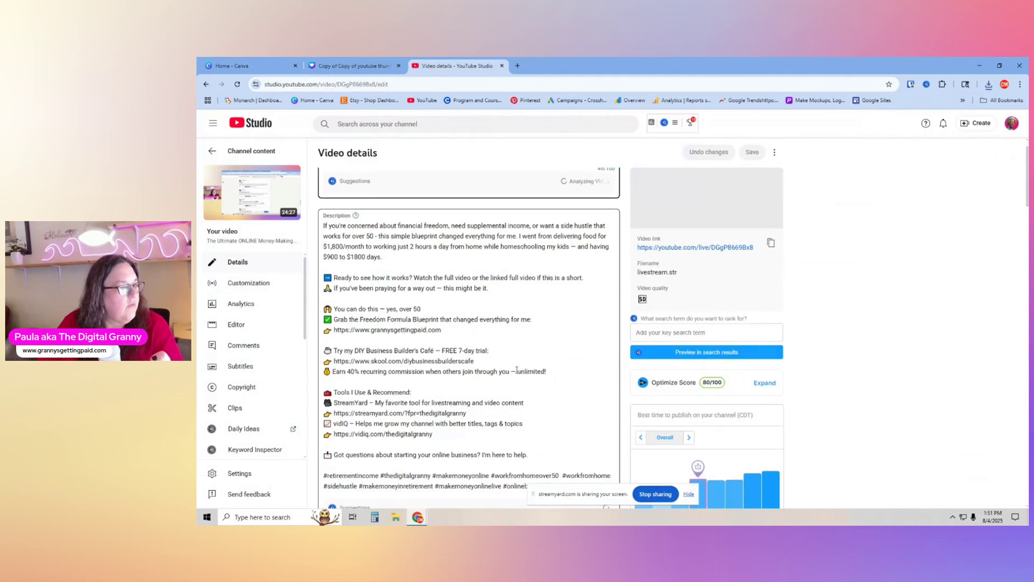
left_click(353, 437)
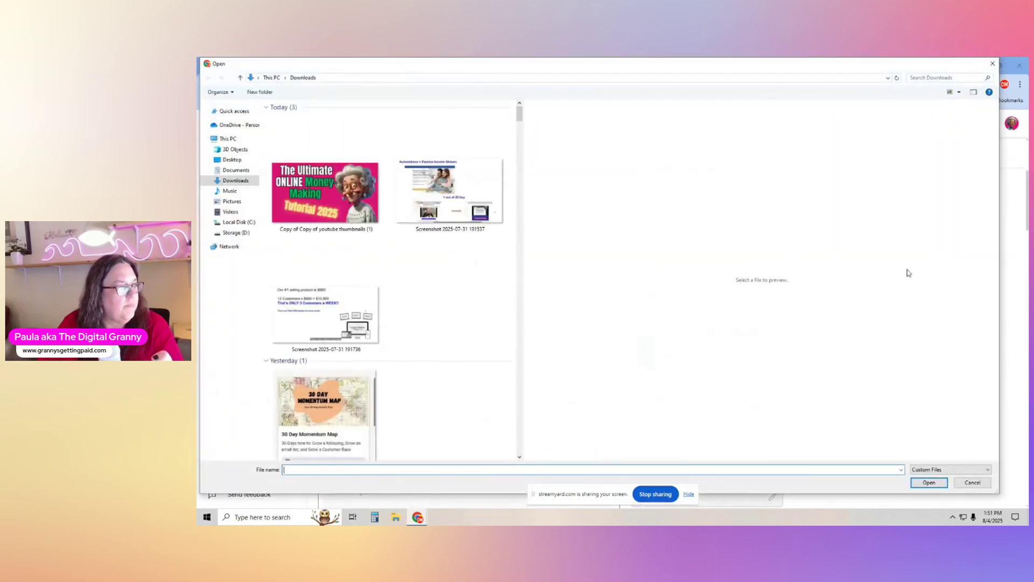
left_click(326, 192)
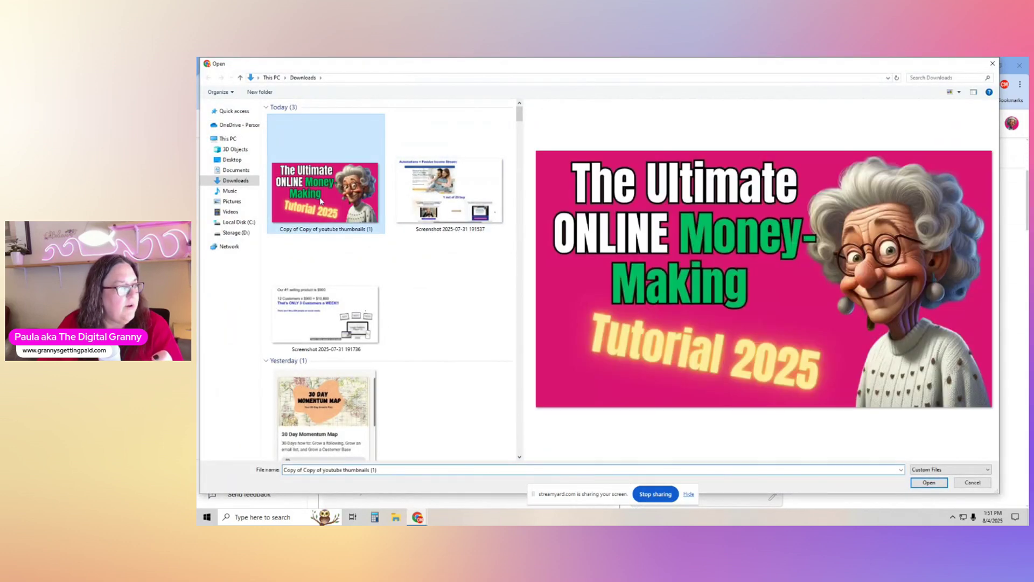
left_click(914, 486)
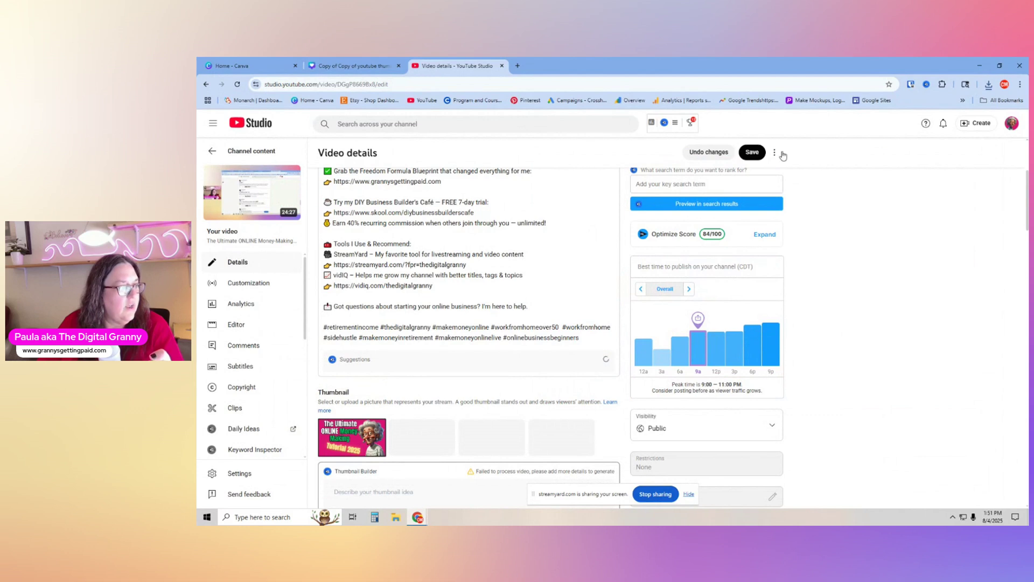
left_click(751, 153)
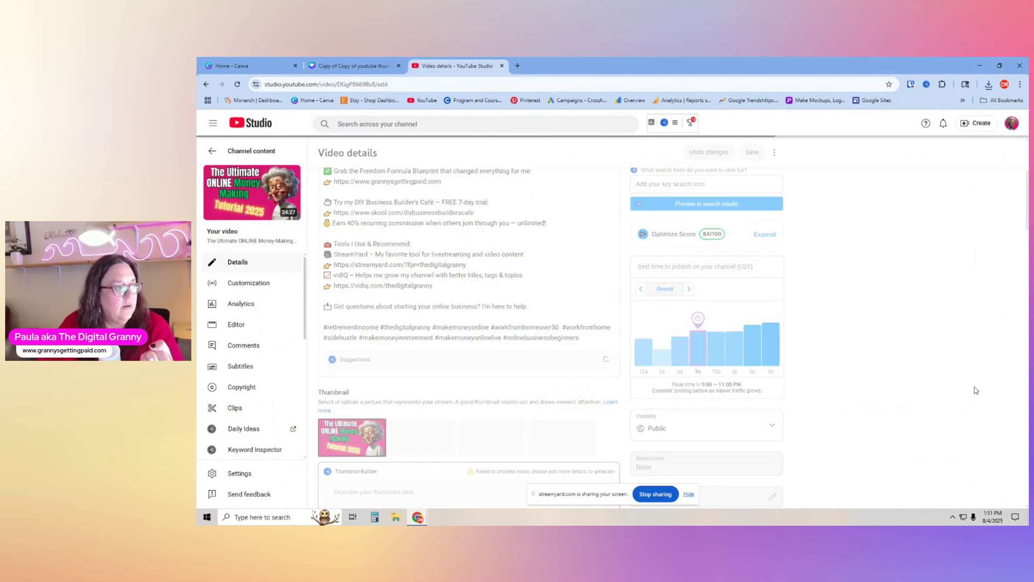